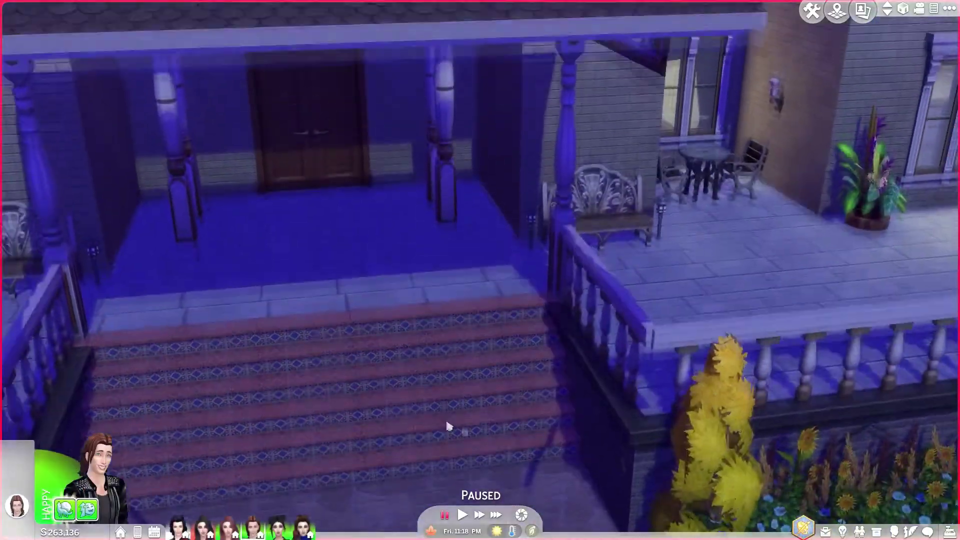
Give the dark-haired Sim in the red top a walking animation from the Walks with Purpose - WTS2 pose pack.
scroll(614, 474, down, 3)
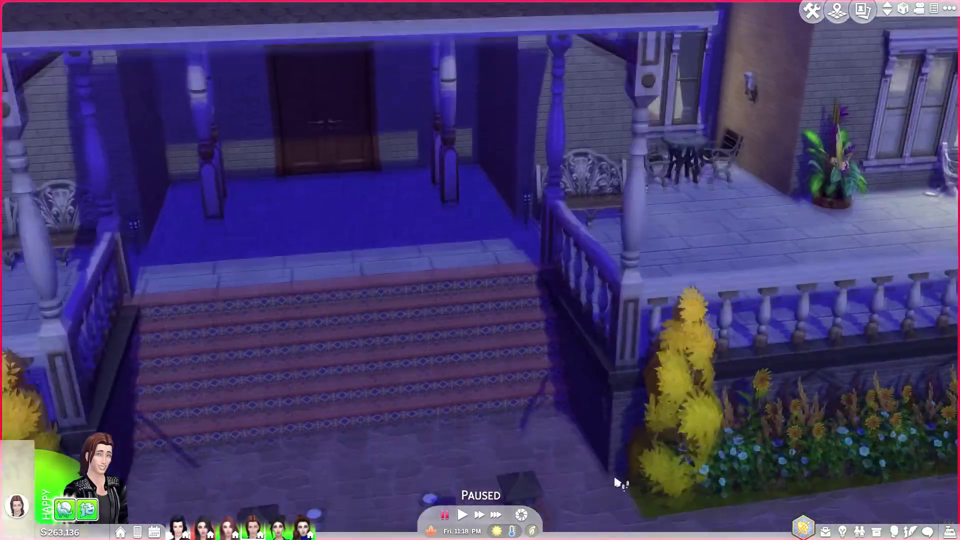
drag(656, 491, 608, 454)
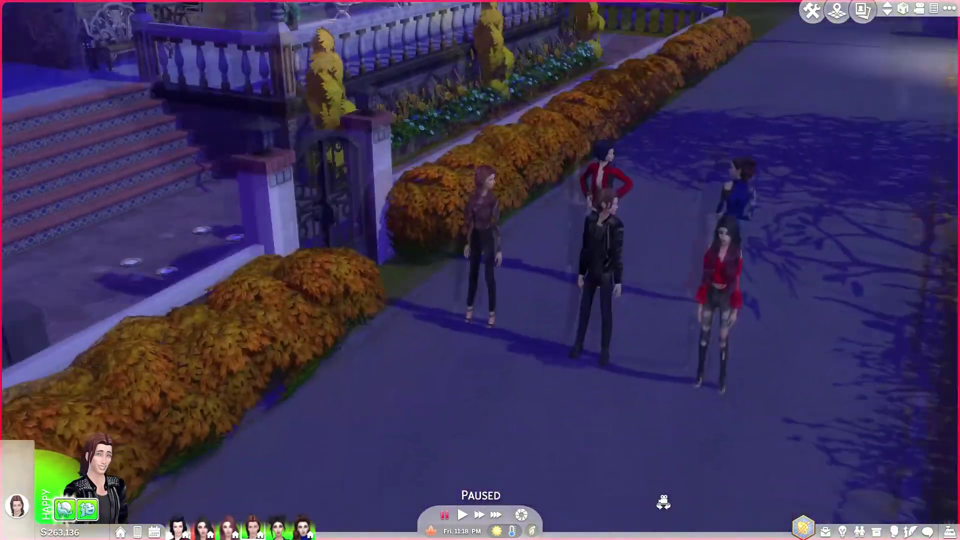
scroll(608, 454, down, 2)
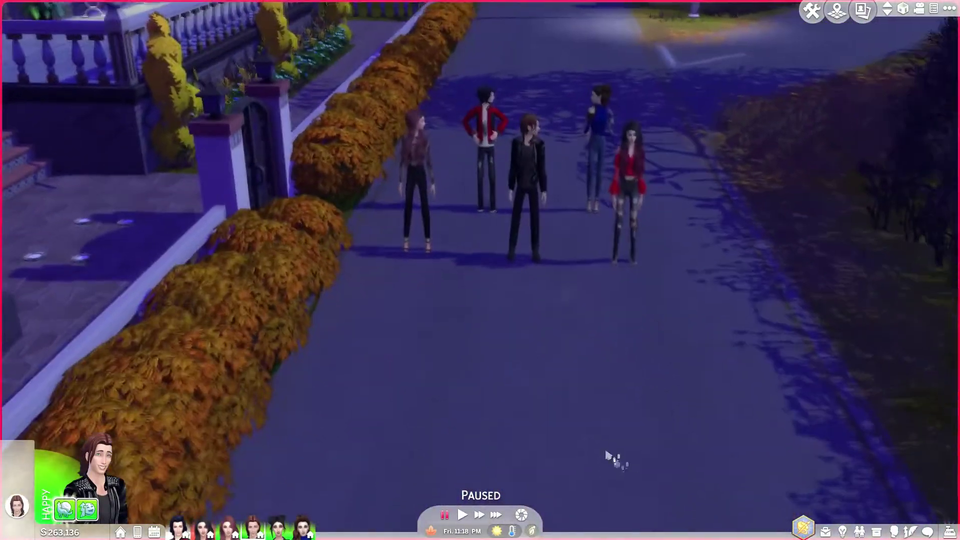
scroll(551, 363, up, 5)
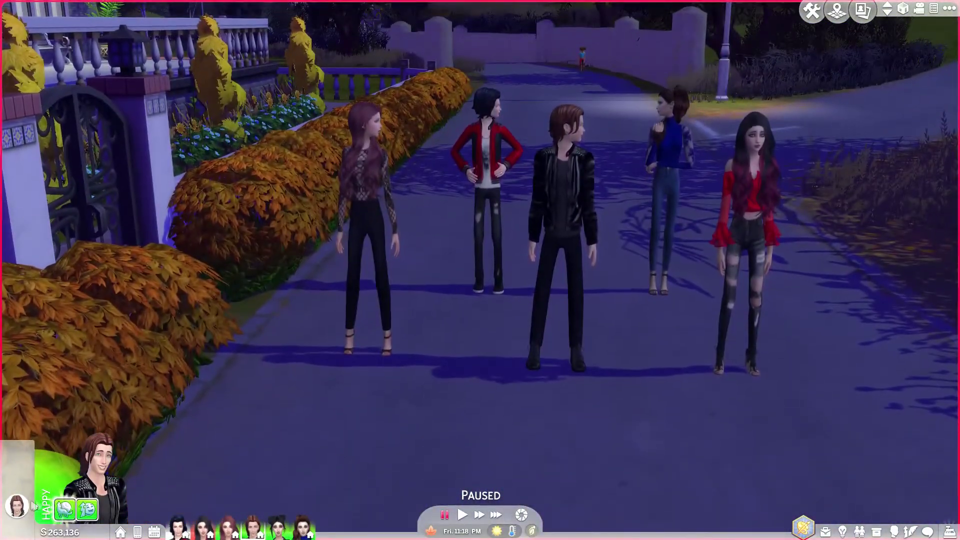
click(178, 528)
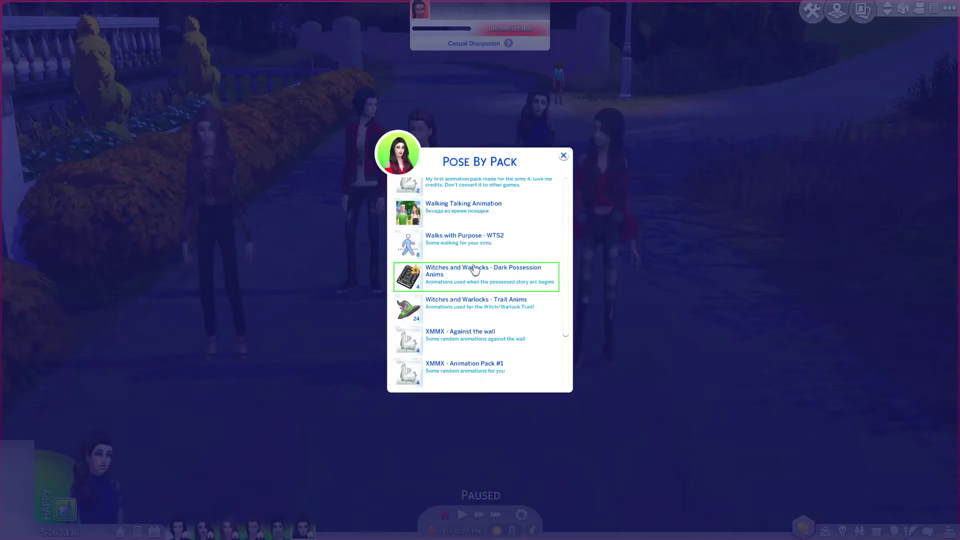
click(473, 272)
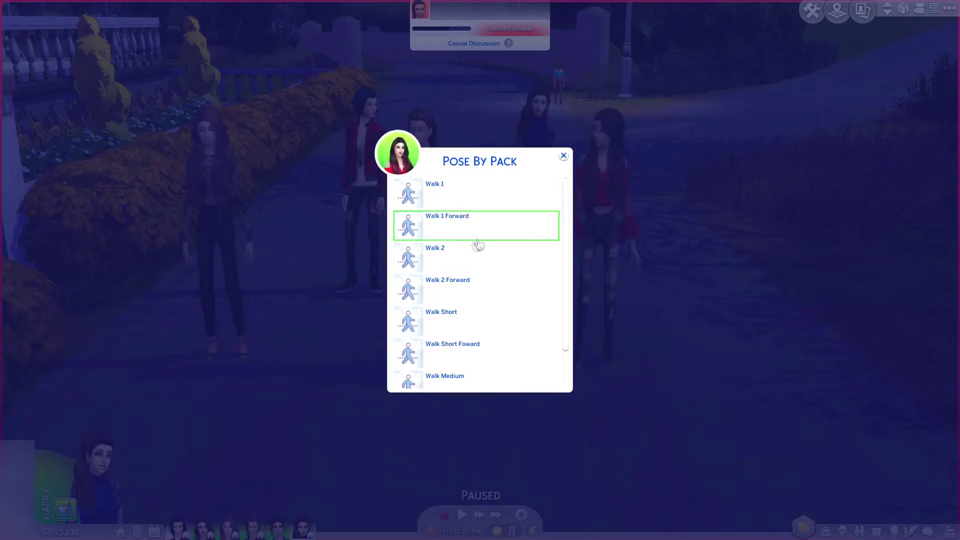
click(445, 247)
Assign the Walk 1 Forward animation from Walks with Purpose - WTS2 to the black-jacket Sim and the red-jacket Sim.
scroll(560, 328, down, 10)
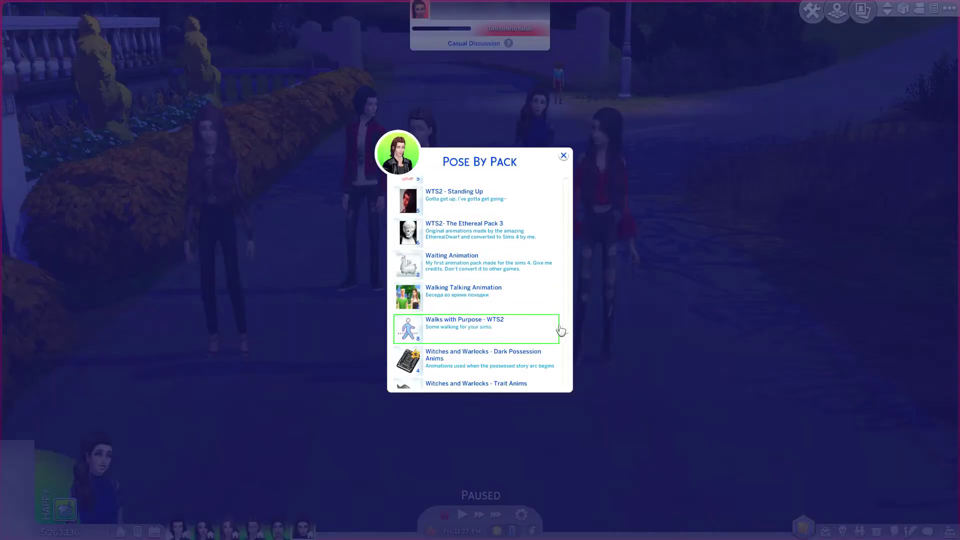
click(488, 342)
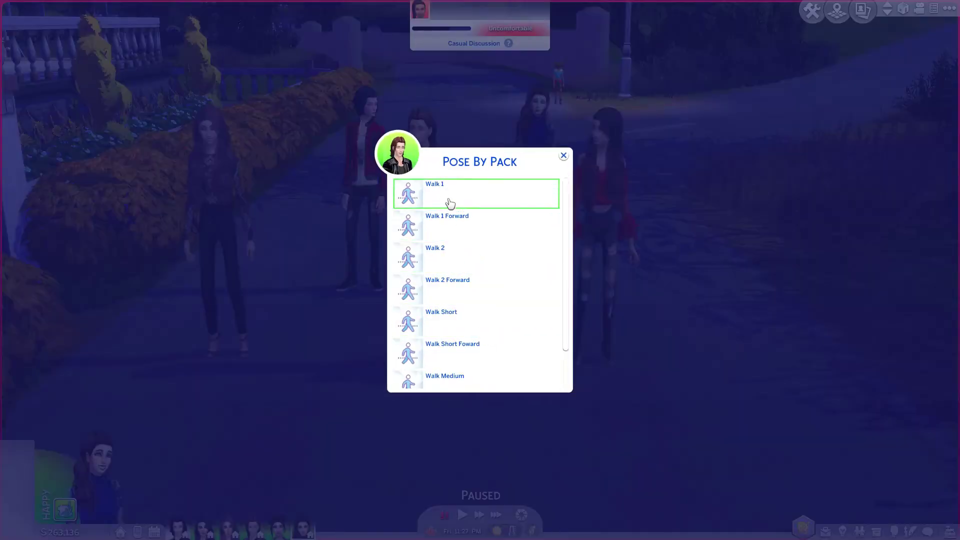
click(466, 228)
click(489, 266)
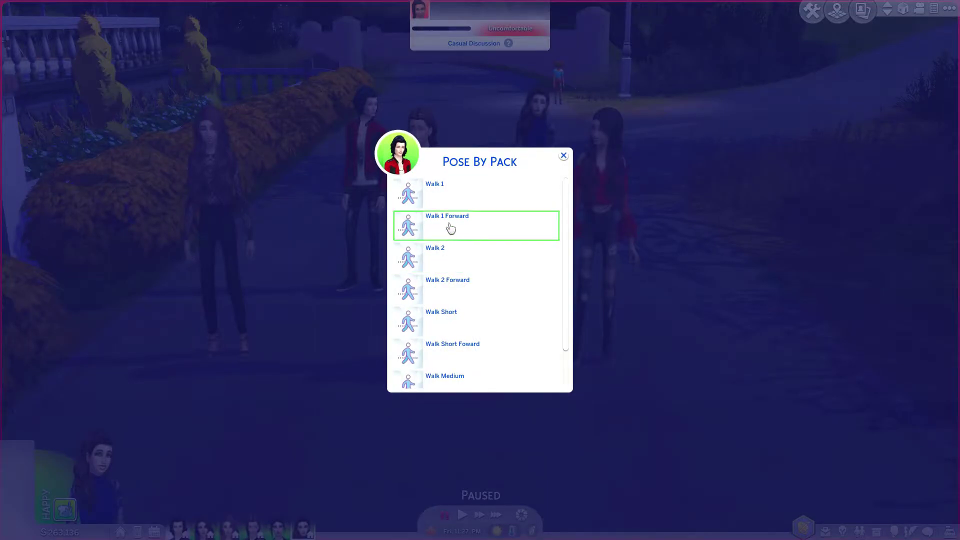
click(452, 227)
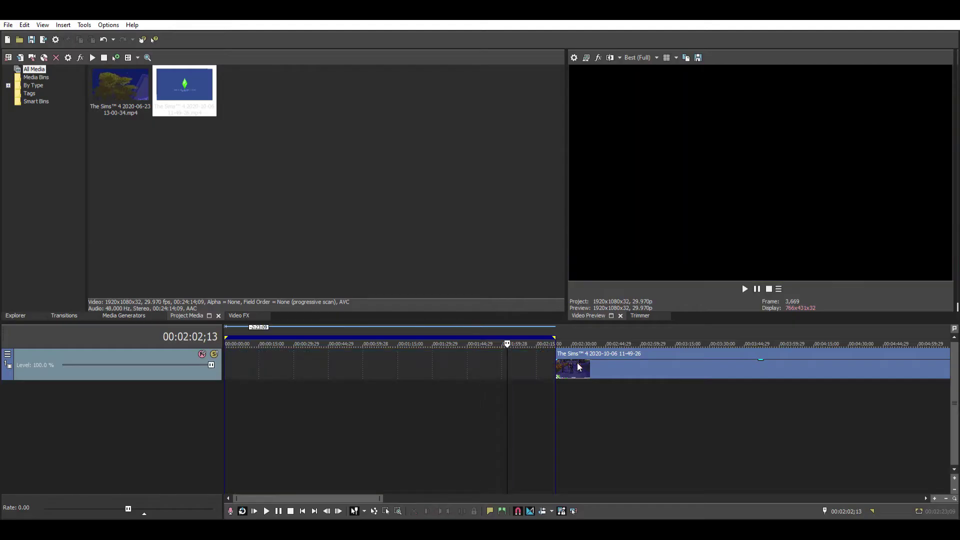
drag(576, 366, 231, 355)
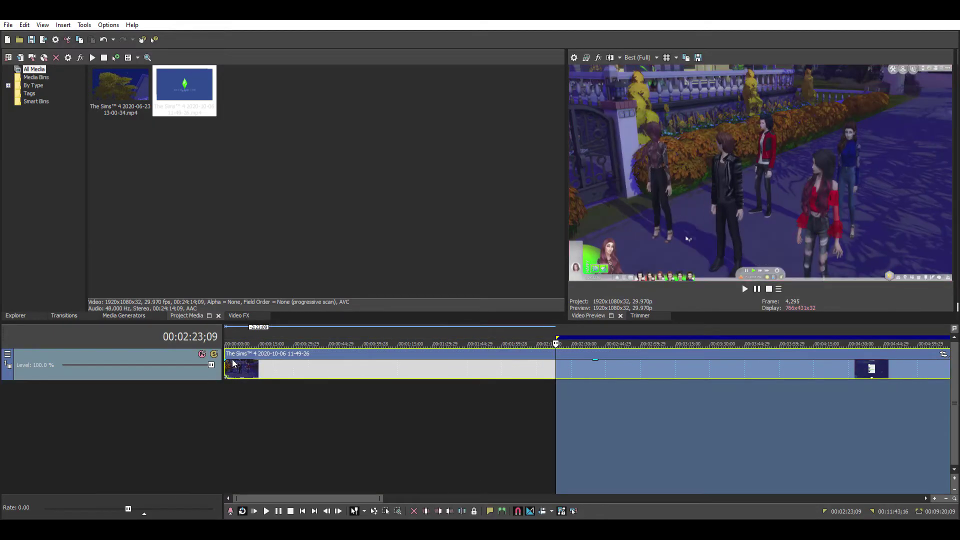
drag(236, 396, 371, 383)
key(ctrl+shift+t)
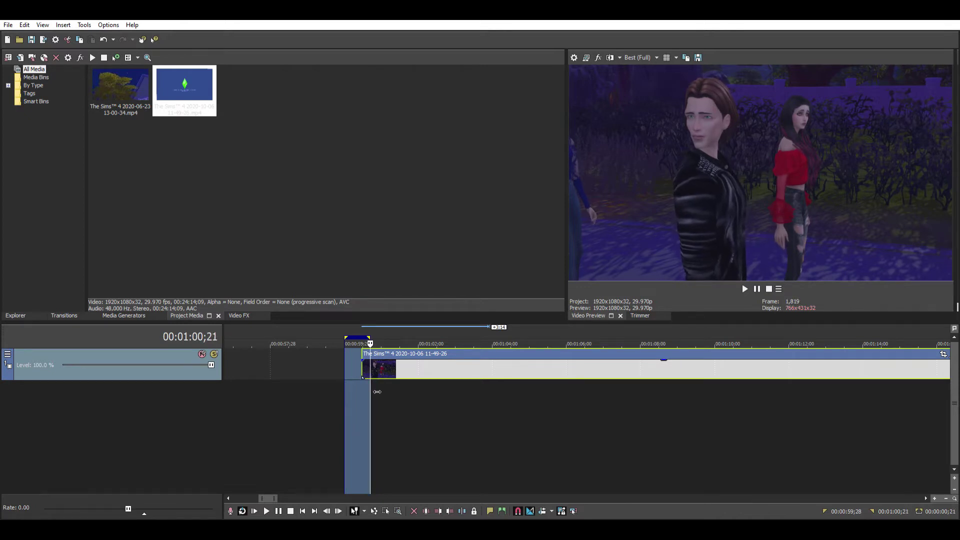
Cut the unneeded footage between 1:09;11 and 2:55;02 out of the 2020-10-06 clip.
drag(363, 391, 691, 345)
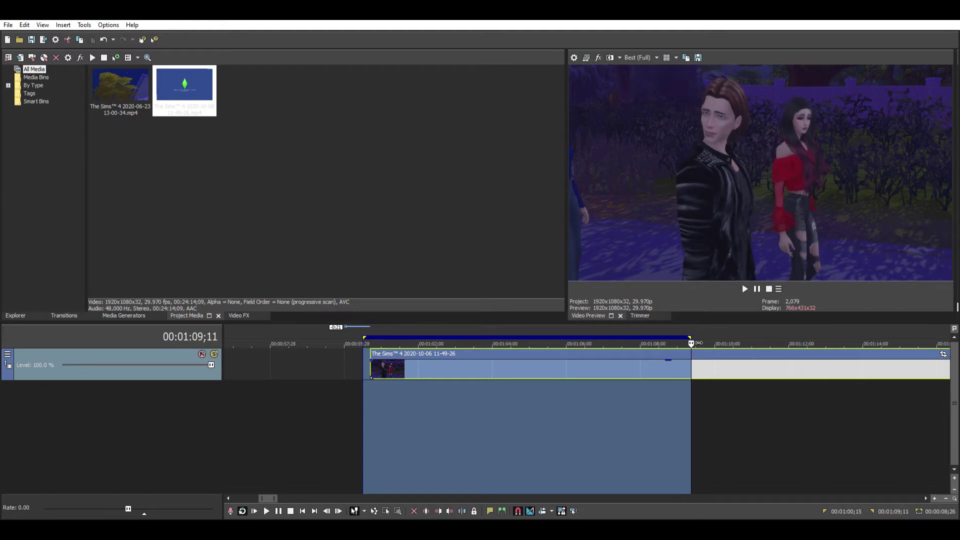
drag(691, 406, 867, 400)
scroll(720, 377, down, 3)
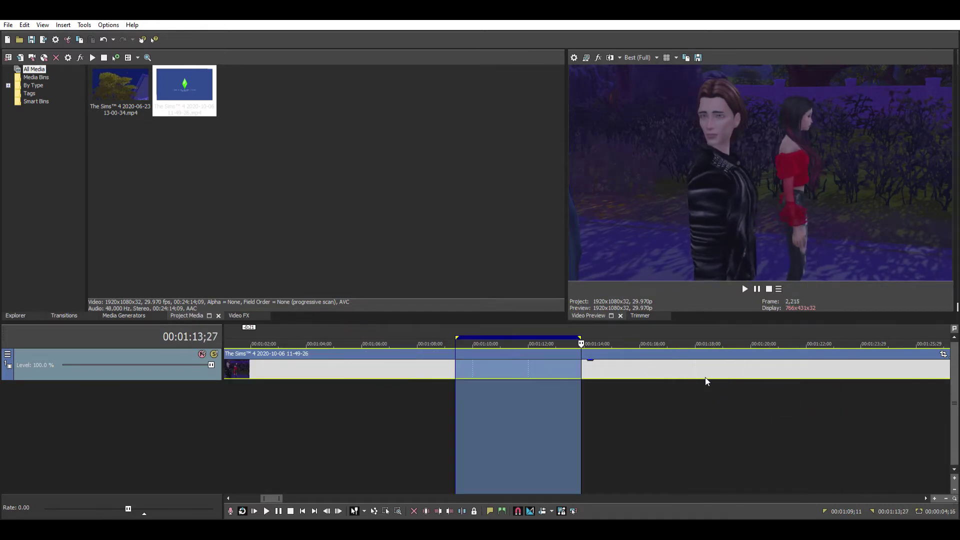
drag(584, 415, 858, 406)
drag(916, 401, 860, 397)
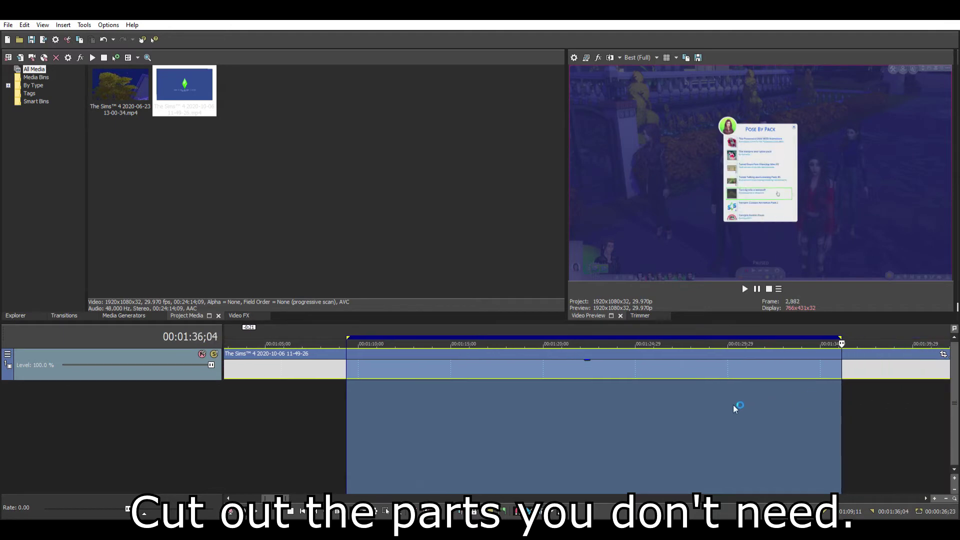
scroll(814, 404, down, 1)
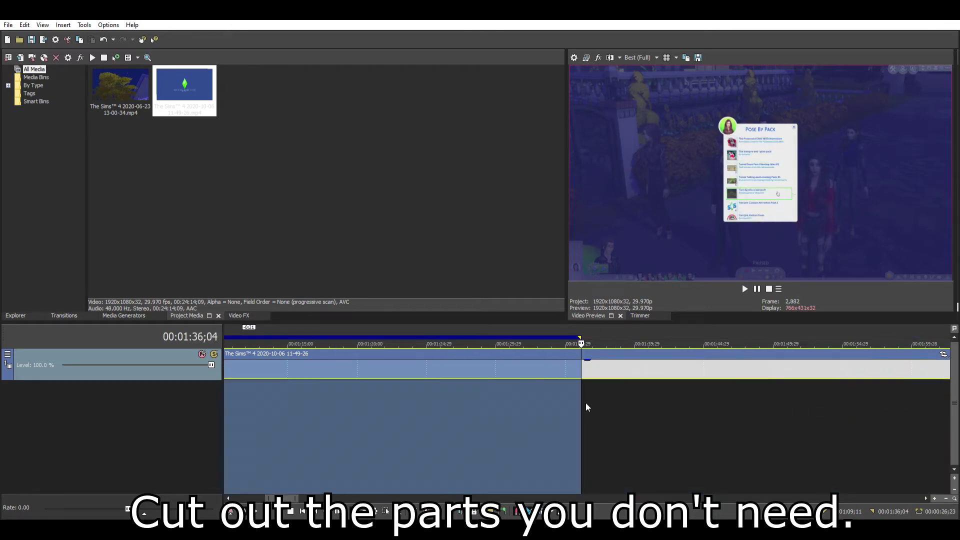
drag(586, 410, 911, 403)
scroll(868, 401, down, 1)
drag(583, 415, 682, 411)
scroll(685, 411, up, 2)
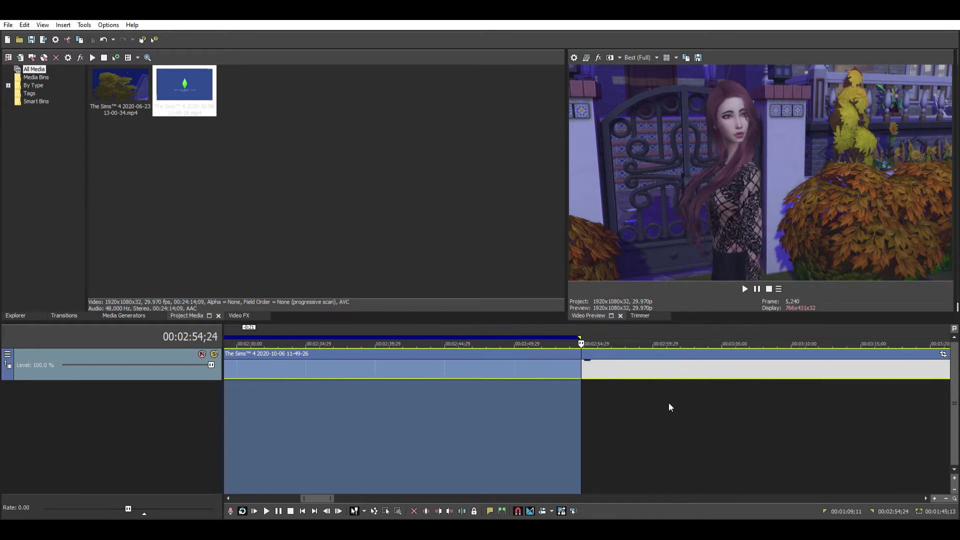
drag(583, 411, 573, 409)
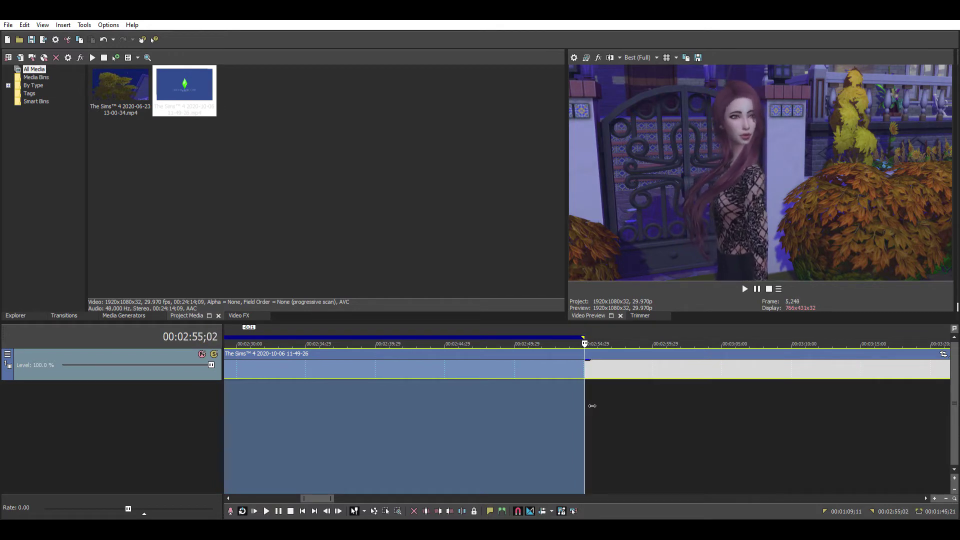
key(Delete)
Delete the section of the 2020-10-06 clip from 3:15;19 to about 3:52.
scroll(549, 408, down, 8)
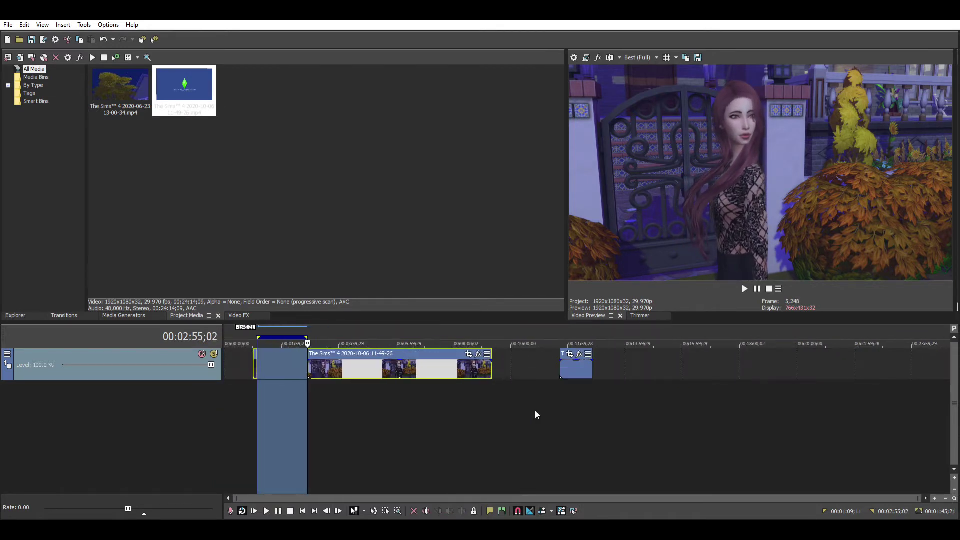
drag(294, 408, 315, 410)
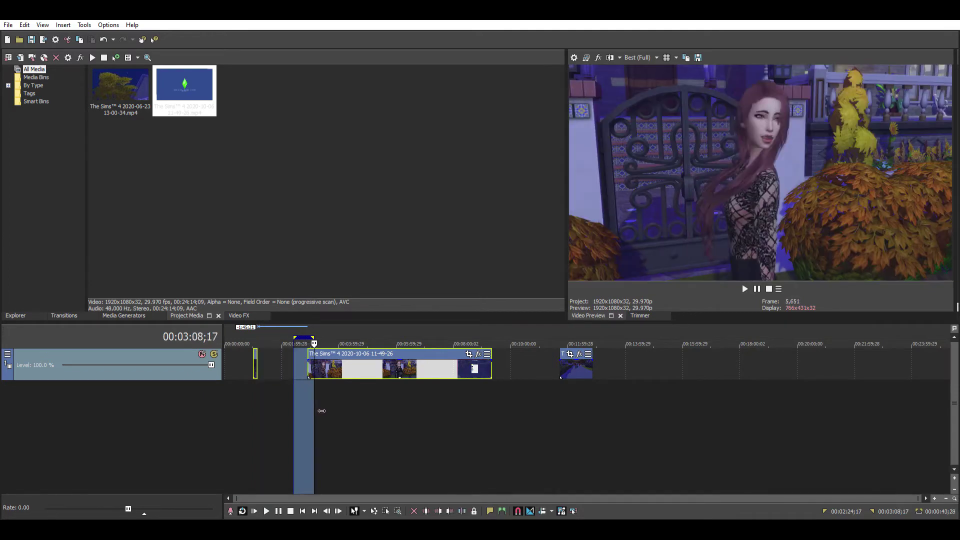
scroll(322, 410, up, 5)
drag(581, 415, 609, 413)
drag(425, 429, 745, 430)
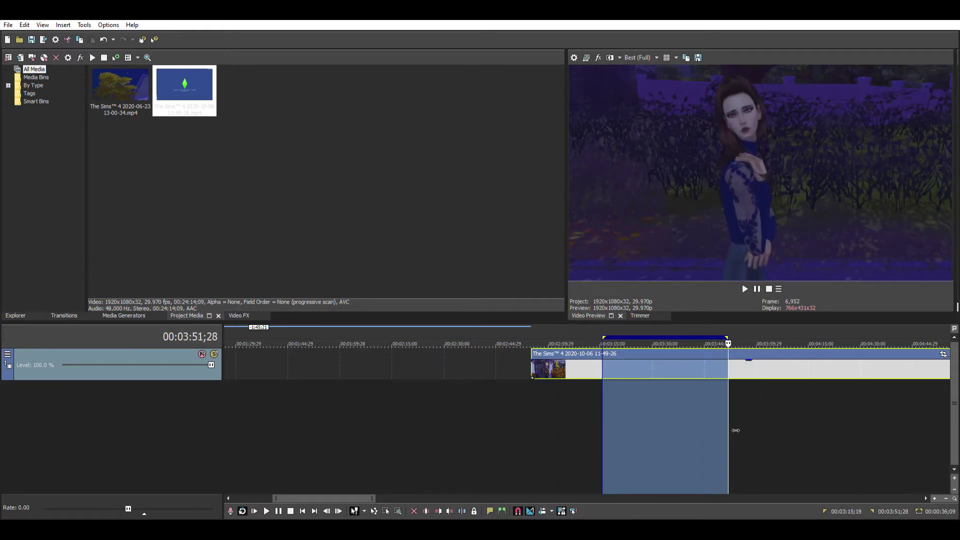
key(Delete)
Delete the section of the 2020-10-06 clip from 4:07;00 to 5:05;07.
drag(581, 432, 674, 431)
scroll(626, 417, down, 1)
drag(605, 416, 746, 407)
key(Delete)
scroll(670, 384, down, 1)
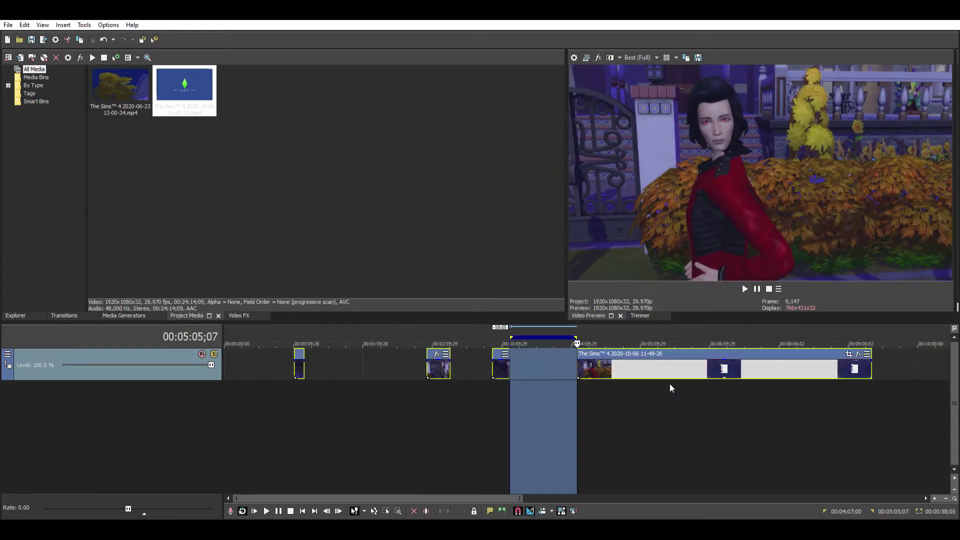
Cut the footage from about 5:21 to 6:03 and everything after about 6:25 out of the 2020-10-06 clip.
scroll(625, 378, up, 2)
drag(562, 382, 773, 383)
key(Delete)
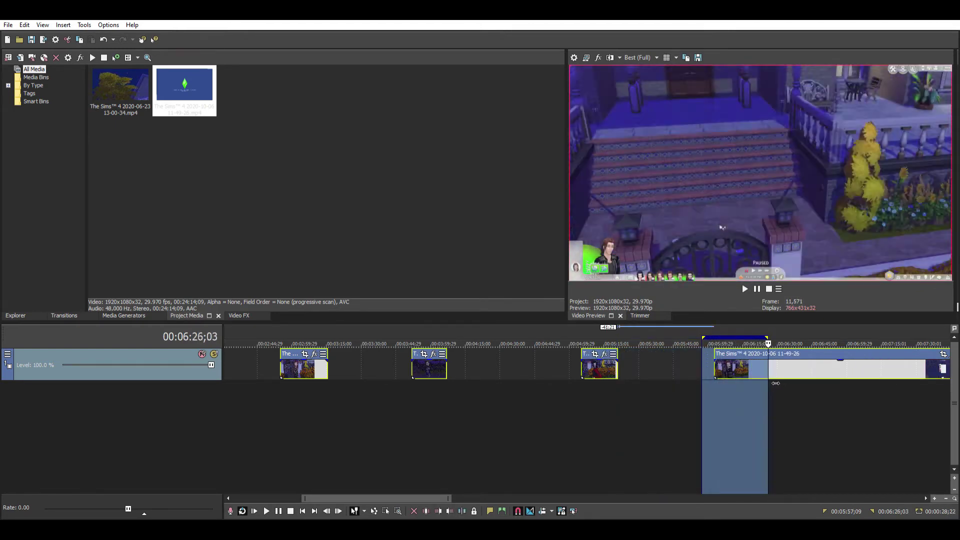
drag(767, 395, 917, 392)
key(Delete)
scroll(918, 393, down, 1)
drag(788, 368, 305, 364)
double_click(846, 362)
drag(430, 498, 389, 498)
Cut off the beginning of the 2020-06-23 clip up to 6:38;01.
drag(417, 416, 440, 414)
scroll(446, 411, up, 3)
drag(555, 398, 588, 398)
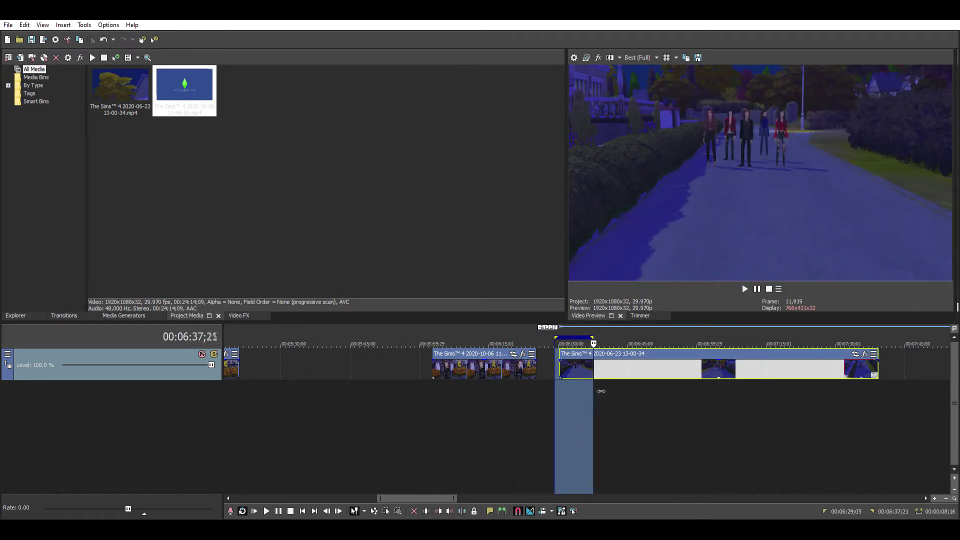
scroll(604, 391, up, 3)
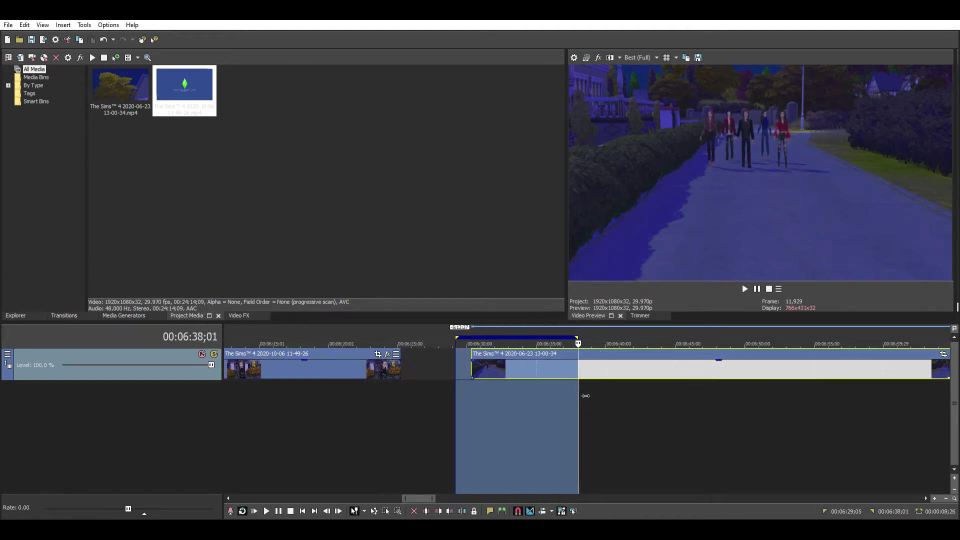
scroll(567, 388, down, 2)
drag(569, 389, 656, 391)
key(Delete)
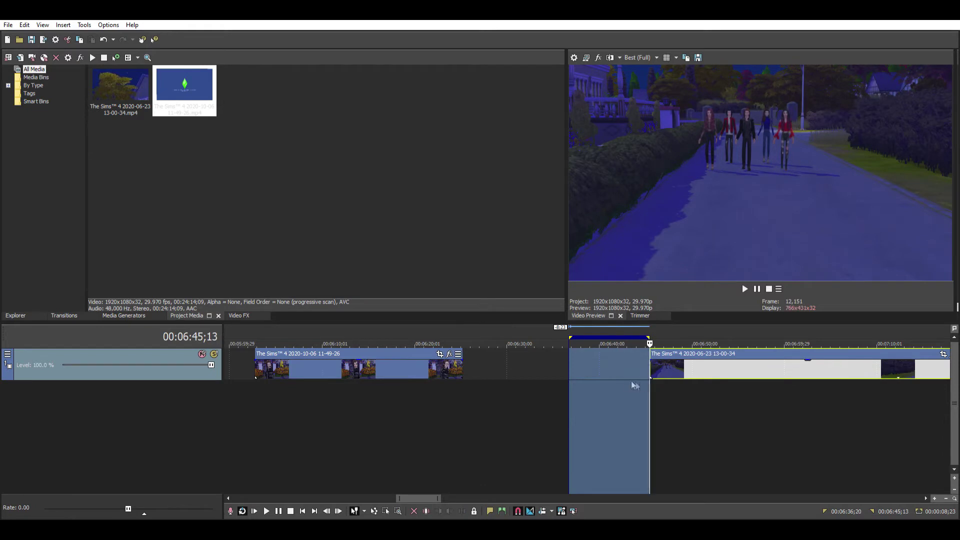
drag(642, 401, 675, 396)
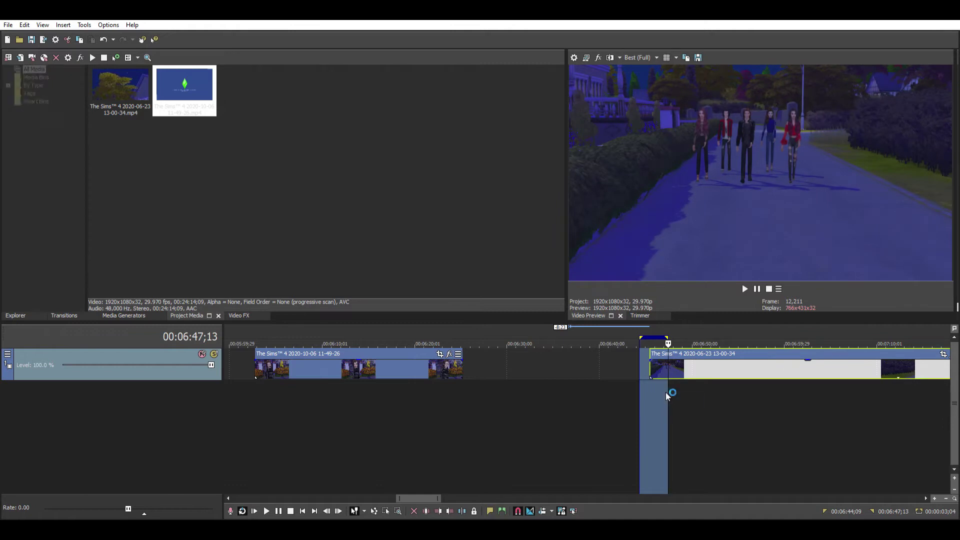
key(ctrl+z)
Delete the section of the 2020-06-23 clip from 6:44;07 to 6:51;24.
drag(576, 395, 602, 402)
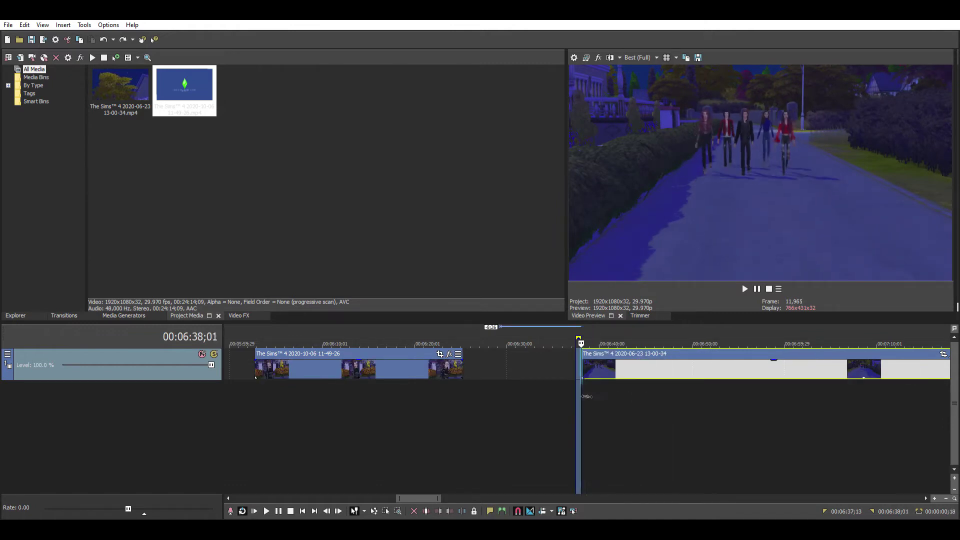
drag(643, 394, 648, 390)
drag(584, 403, 700, 396)
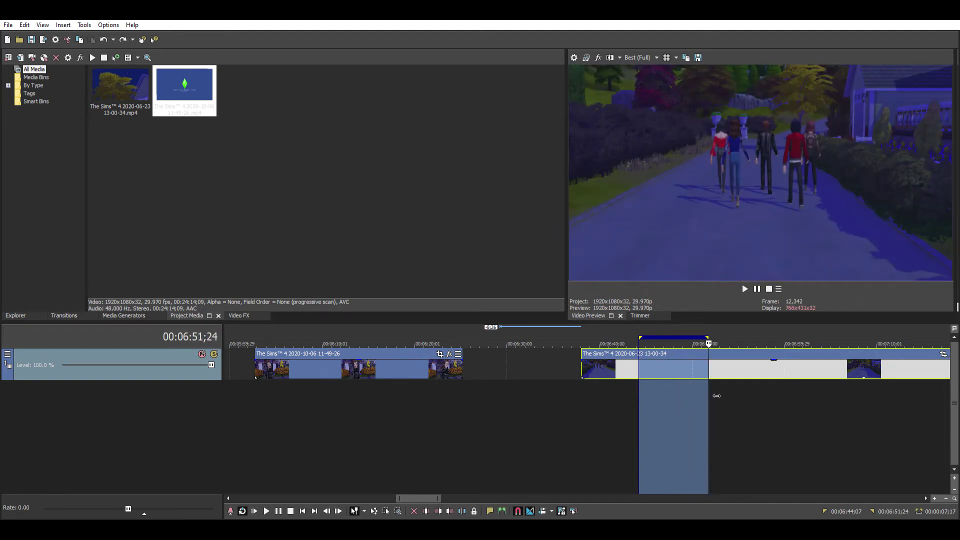
key(Delete)
Delete the section of the 2020-06-23 clip from 6:57;22 to 7:03;08.
drag(695, 382, 720, 391)
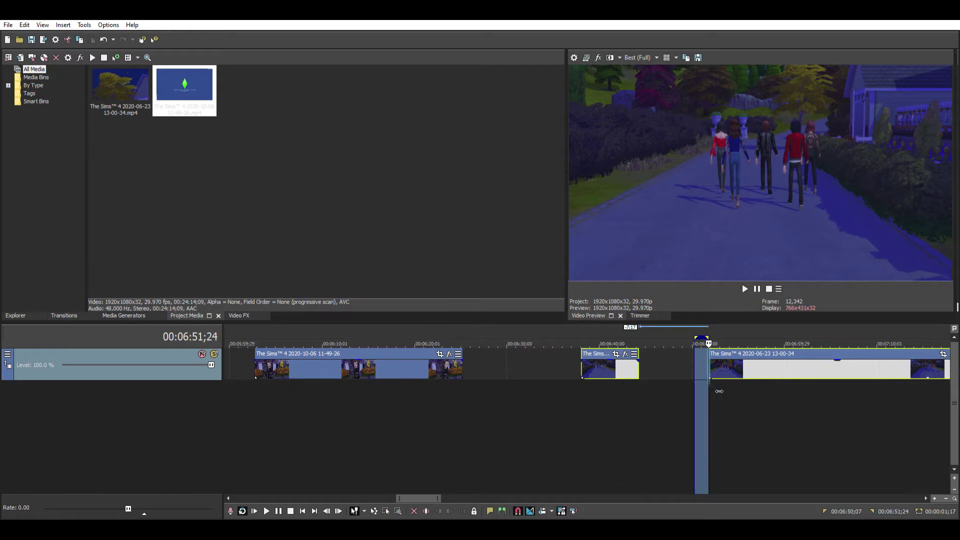
drag(760, 385, 774, 380)
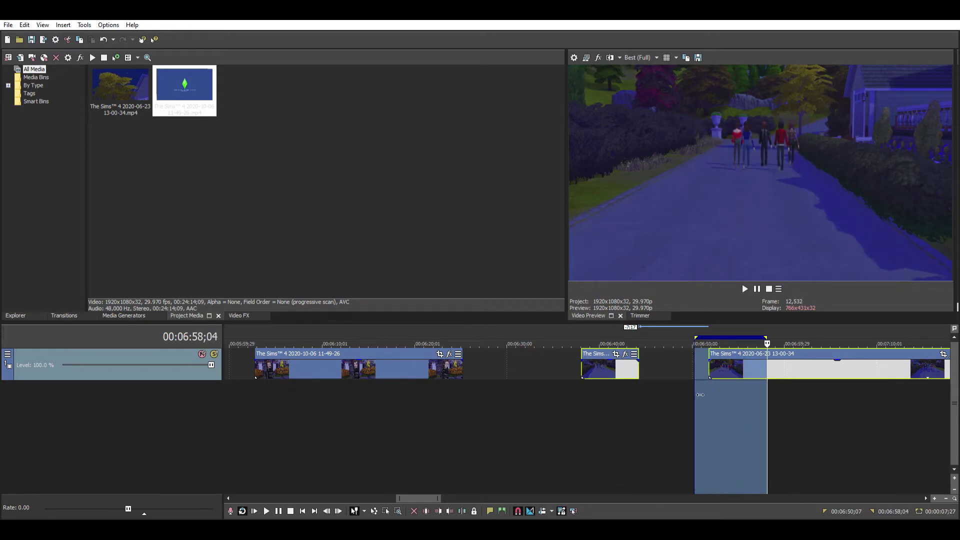
drag(693, 388, 771, 394)
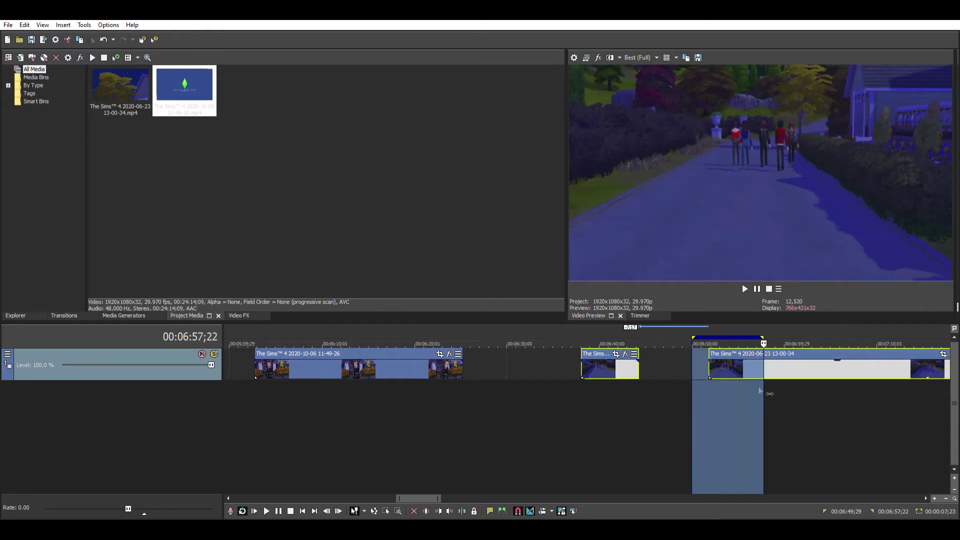
drag(699, 402, 822, 390)
key(Delete)
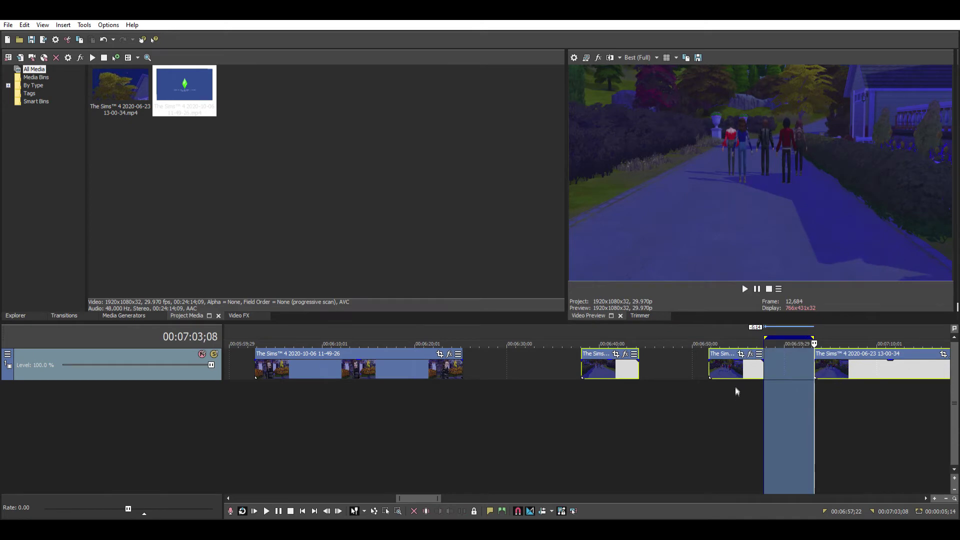
Delete the remaining tail of the 2020-06-23 clip and move its last kept piece close behind the preceding piece.
double_click(834, 365)
key(Delete)
double_click(735, 361)
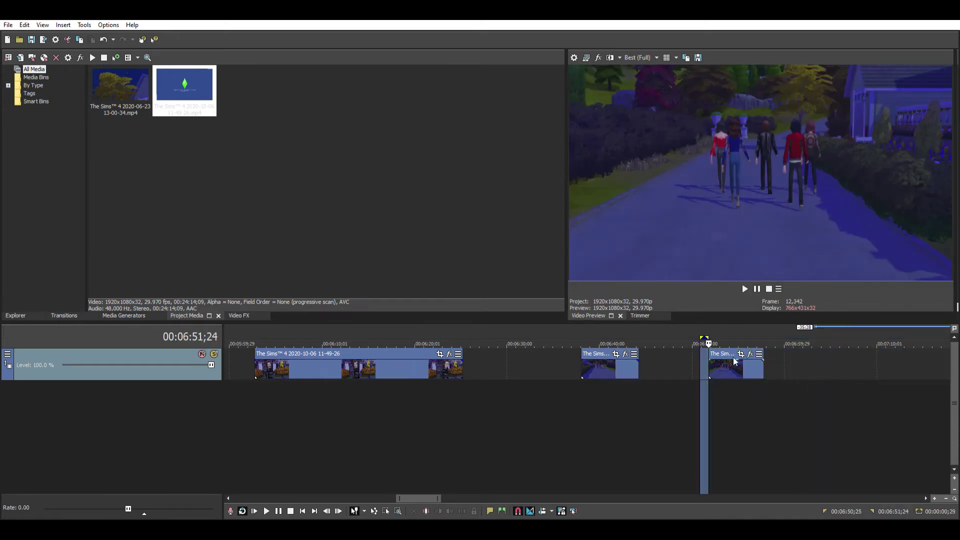
drag(734, 361, 670, 361)
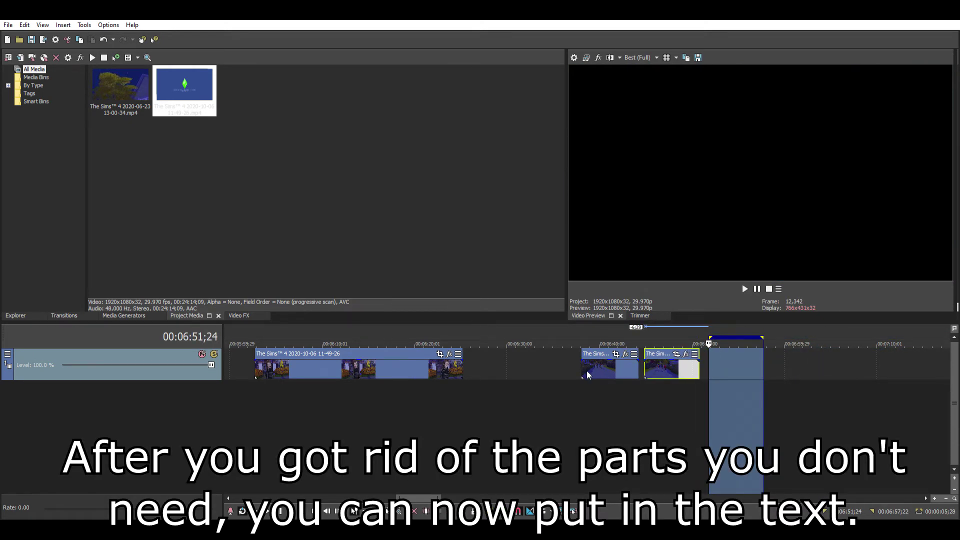
Add a text event reading "Are you ready?" after the last clip and place its text at the bottom centre of the frame.
scroll(400, 415, down, 10)
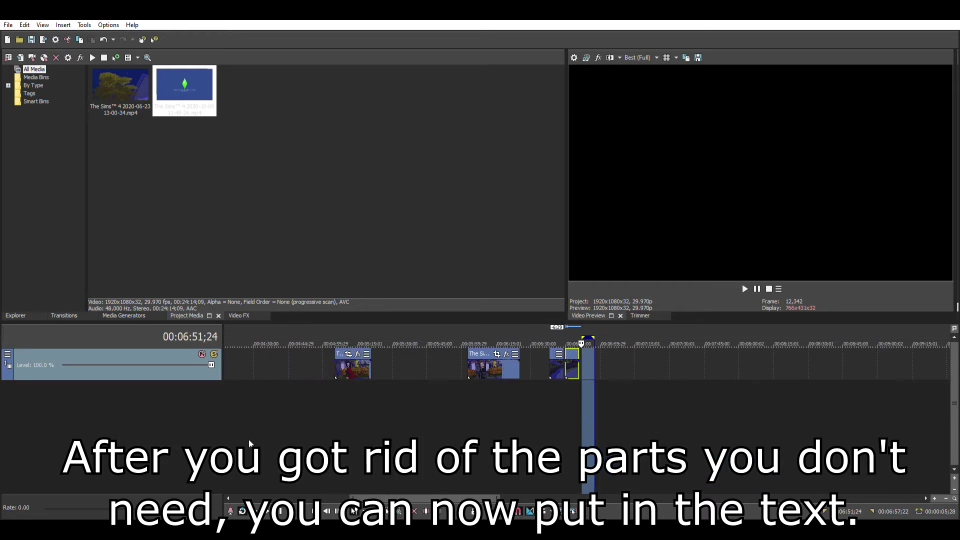
scroll(229, 412, down, 3)
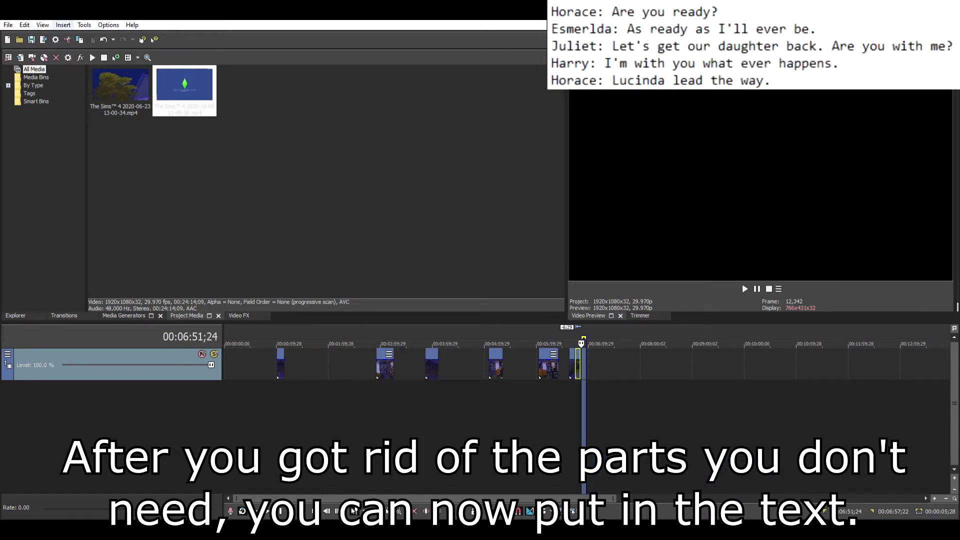
click(78, 131)
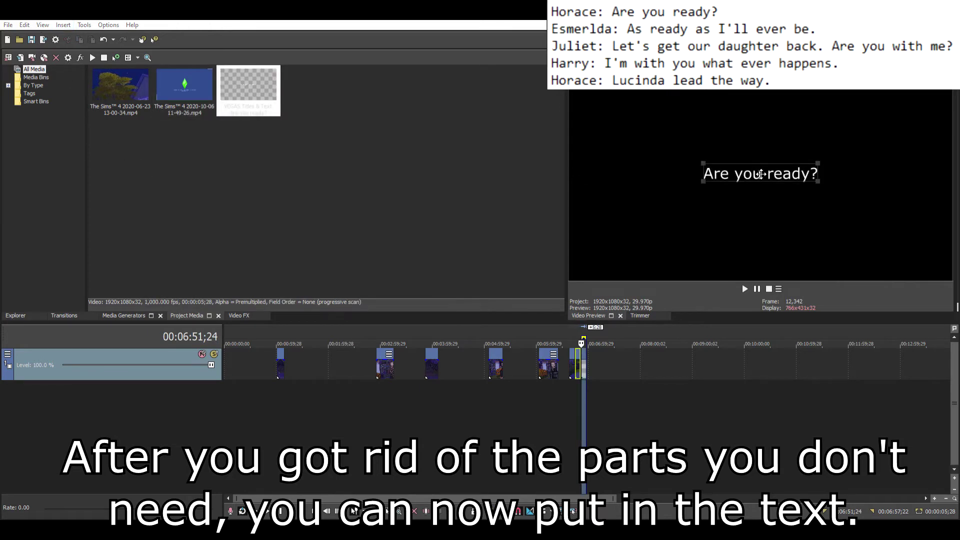
drag(761, 174, 771, 266)
click(722, 241)
Move the "Are you ready?" text onto its own track and place that track above the video track.
scroll(492, 420, up, 5)
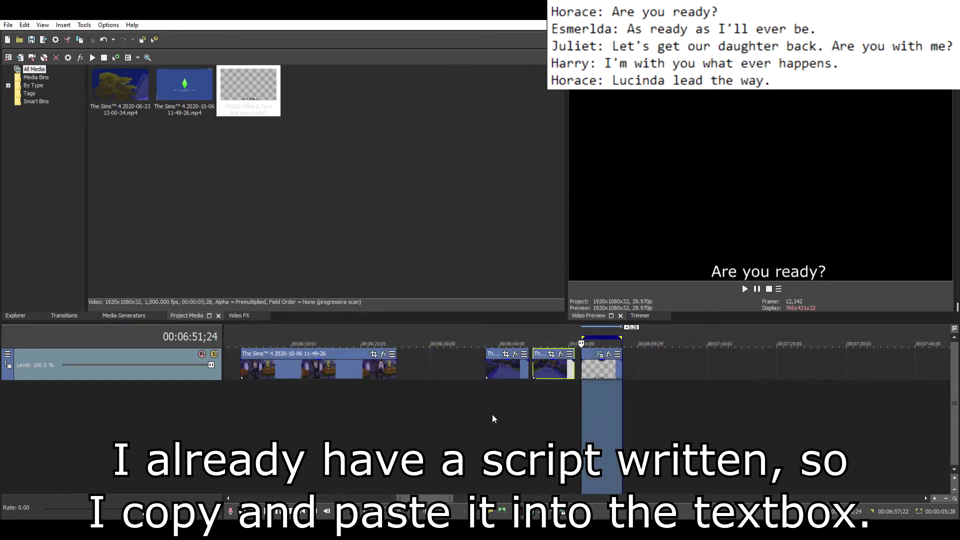
drag(601, 365, 314, 398)
drag(9, 400, 13, 344)
drag(420, 498, 391, 499)
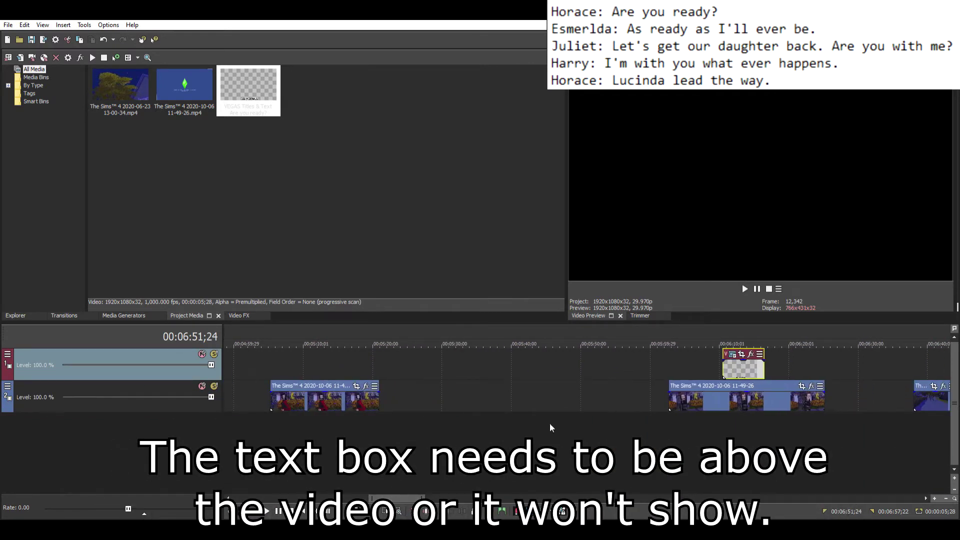
Move the first kept clip to the start of the timeline and place the "Are you ready?" text above it.
scroll(525, 430, down, 8)
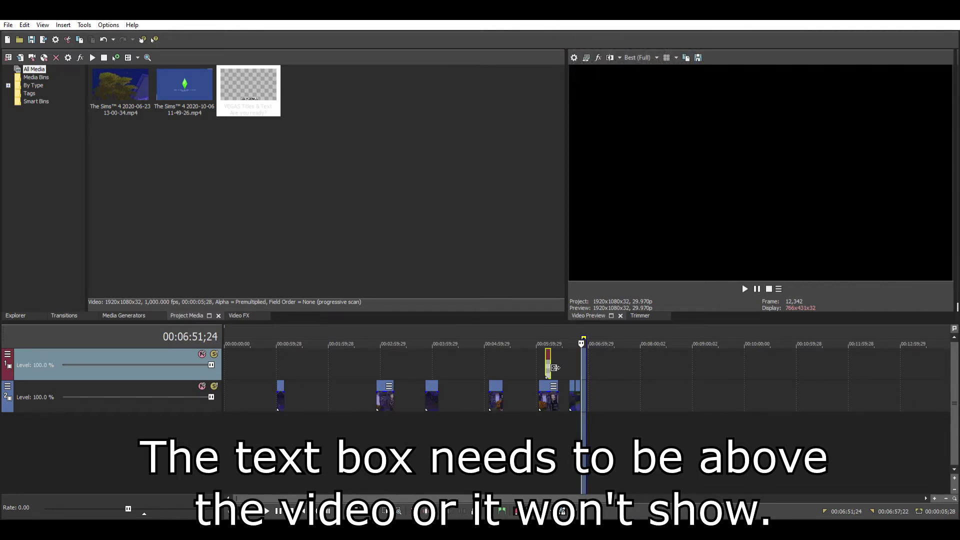
drag(548, 364, 314, 364)
click(275, 435)
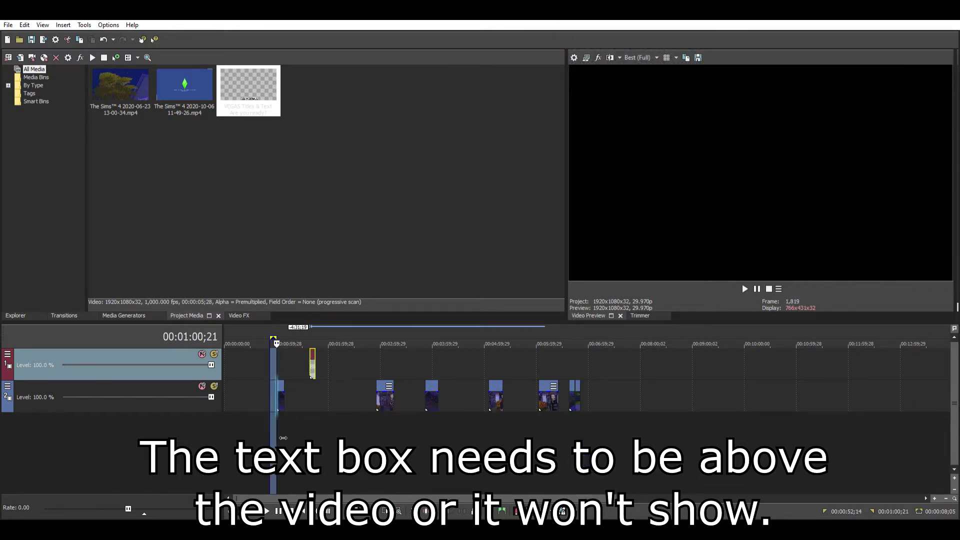
scroll(310, 429, up, 3)
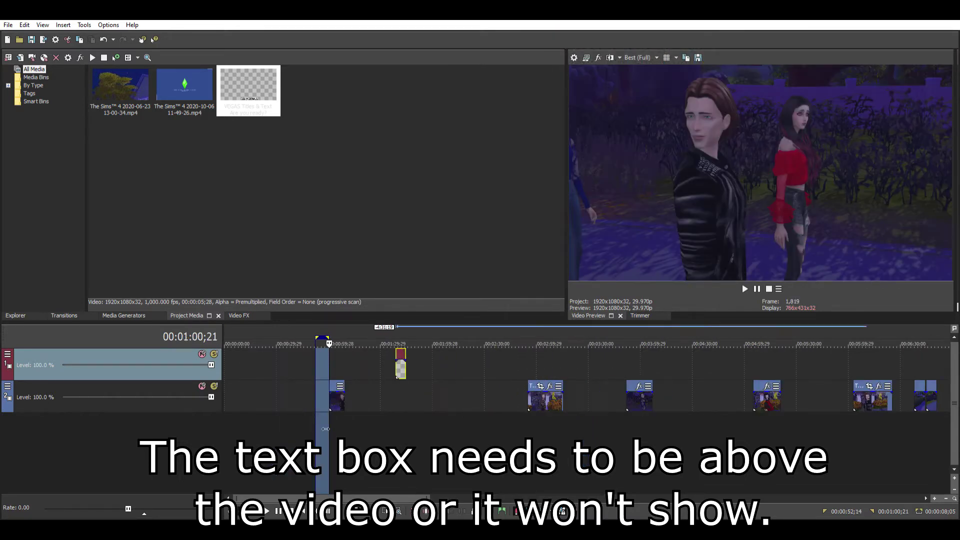
double_click(337, 404)
drag(337, 404, 225, 393)
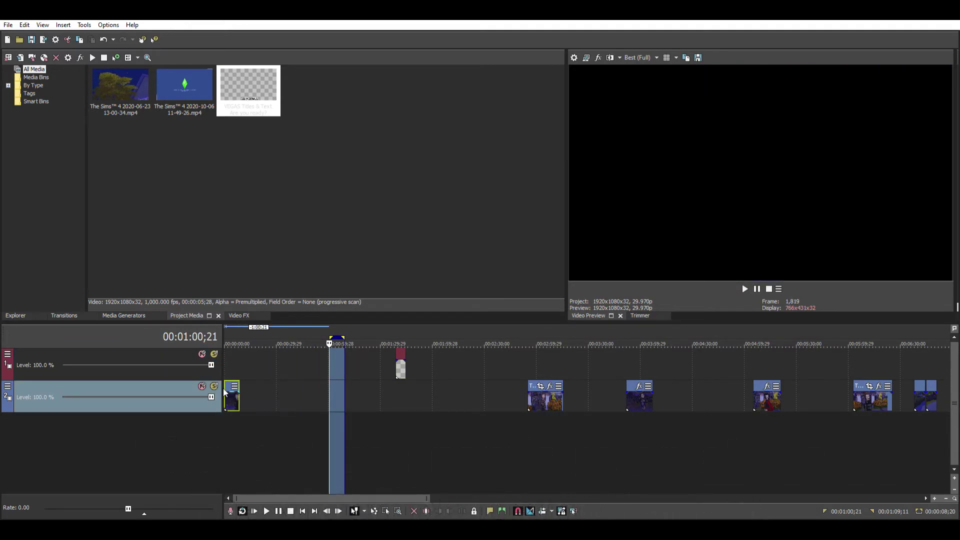
drag(401, 367, 234, 361)
double_click(238, 441)
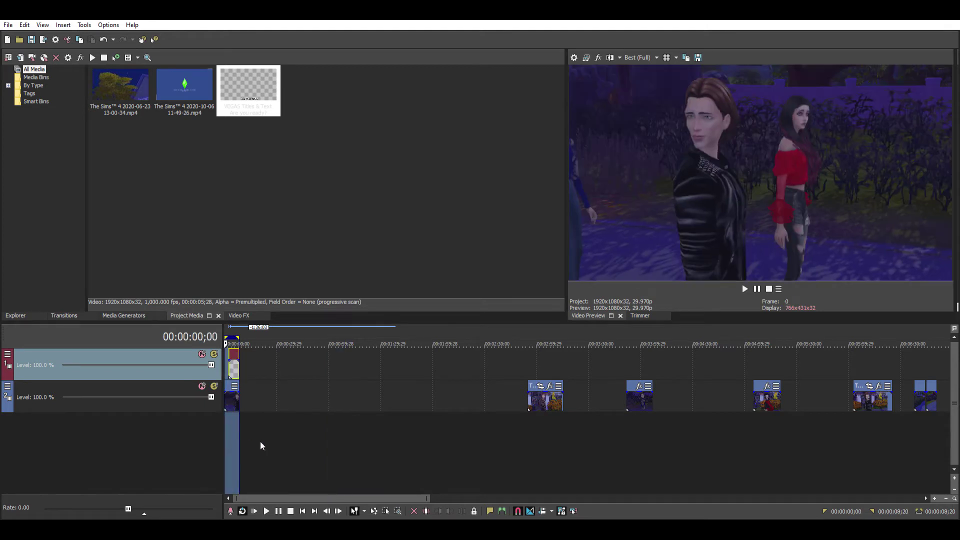
Preview the first clip and shift the "Are you ready?" text to start about 2 seconds in.
scroll(280, 453, up, 8)
drag(236, 450, 301, 440)
drag(309, 362, 337, 362)
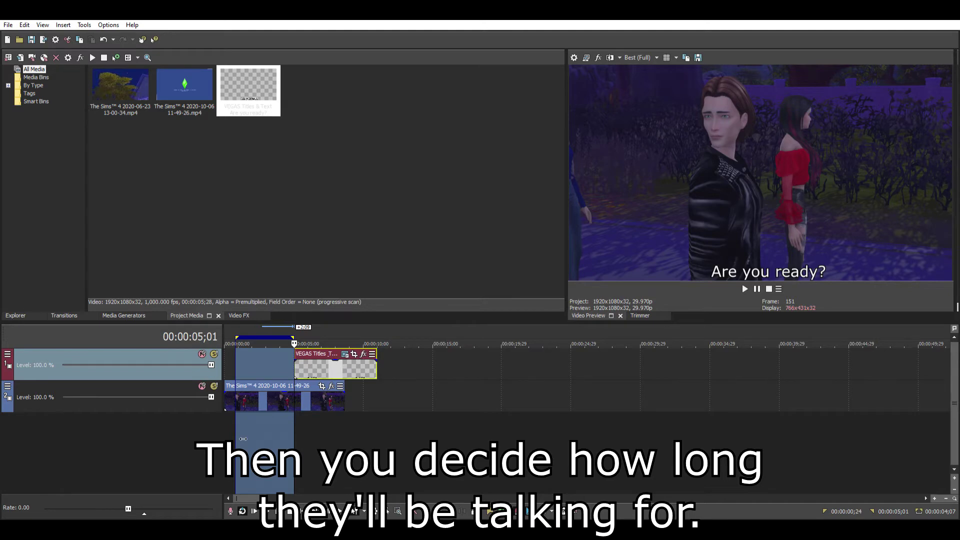
drag(243, 439, 371, 438)
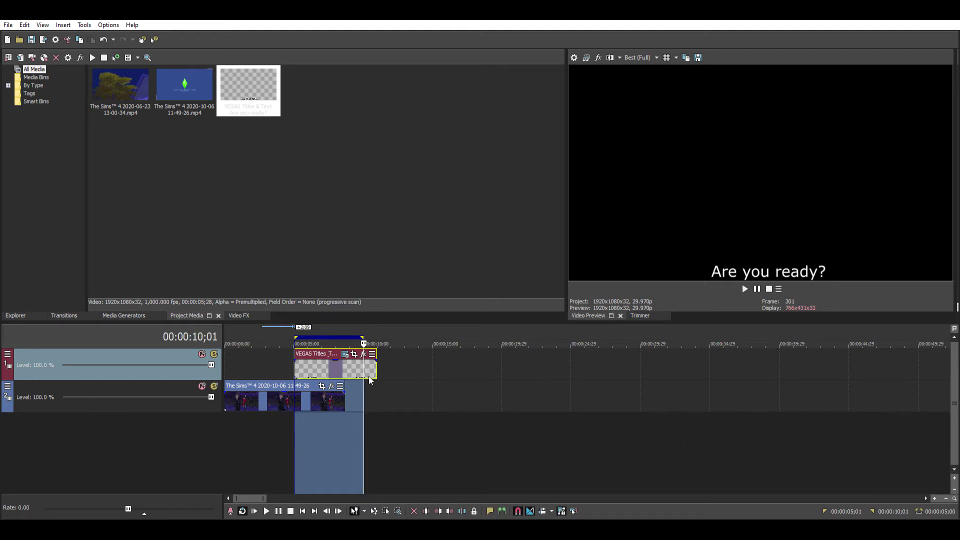
drag(384, 369, 301, 363)
Delete the opening part of the first clip and move the remaining piece back to the timeline start.
double_click(252, 406)
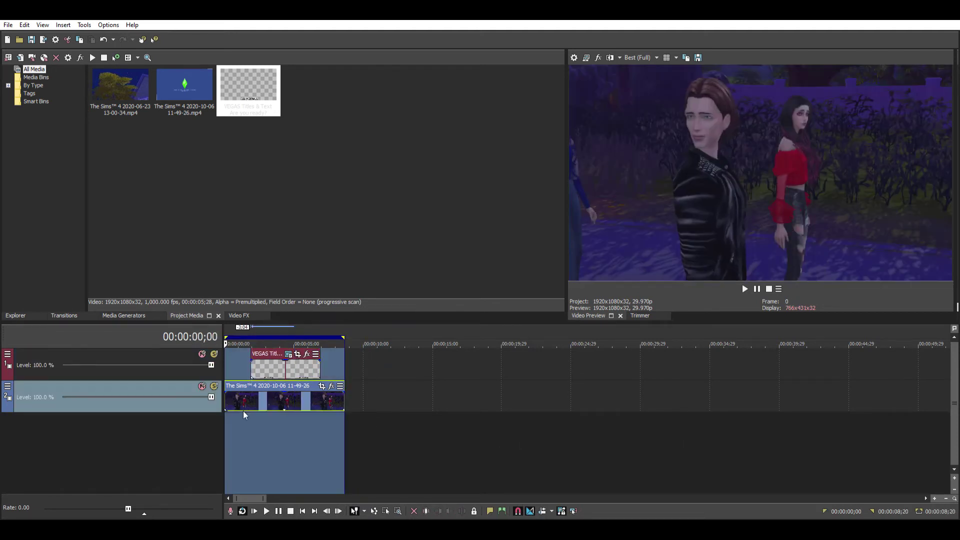
scroll(258, 439, up, 4)
drag(267, 390, 299, 391)
drag(247, 414, 418, 421)
key(Delete)
drag(468, 389, 265, 392)
drag(270, 441, 245, 436)
scroll(274, 448, up, 1)
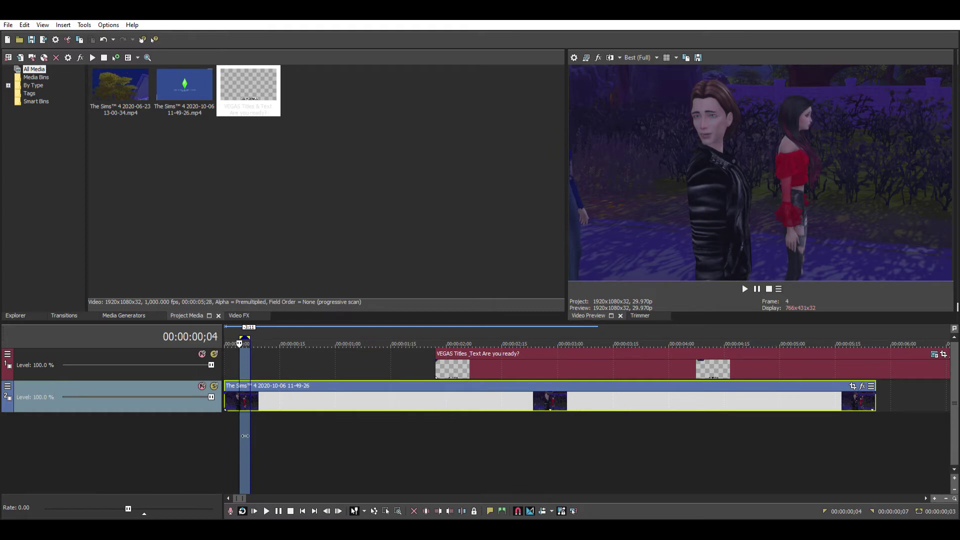
Move the "Are you ready?" text to start at 0;02 and give it a fade-in and a fade-out.
click(441, 356)
drag(502, 358, 306, 355)
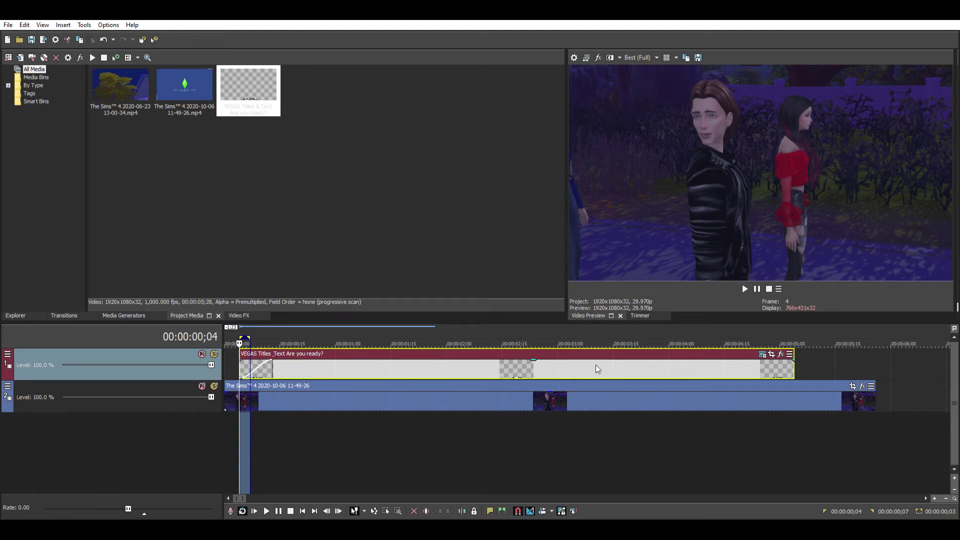
drag(801, 358, 770, 354)
drag(353, 362, 347, 367)
drag(229, 454, 230, 453)
drag(300, 445, 240, 446)
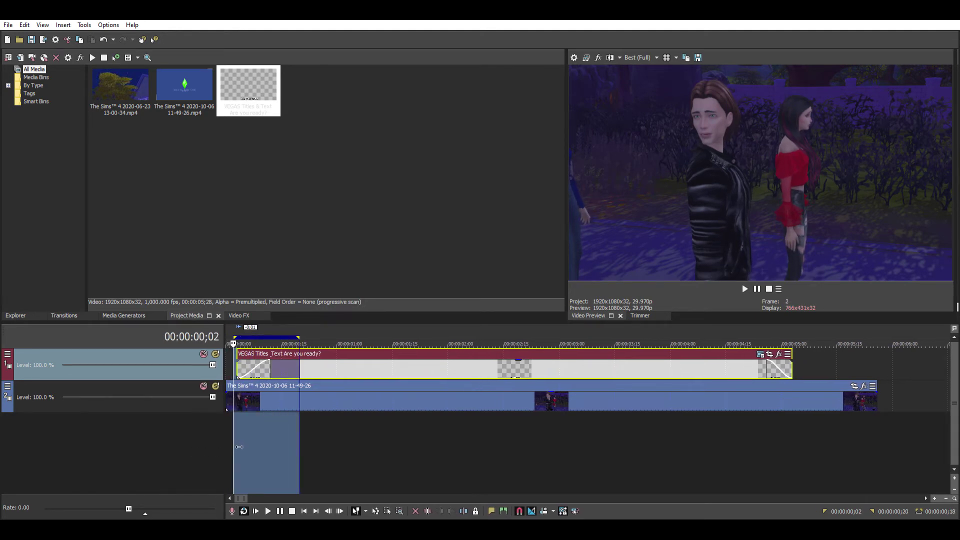
drag(289, 366, 285, 365)
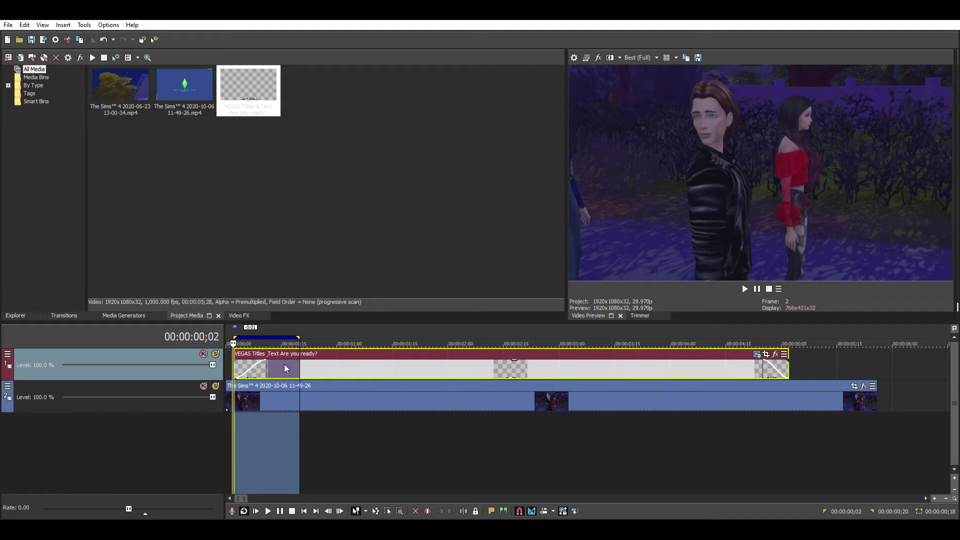
Delete the first clip's opening up to 2;02 and move the remaining piece and the text to the timeline start.
drag(228, 424, 871, 436)
drag(714, 361, 799, 361)
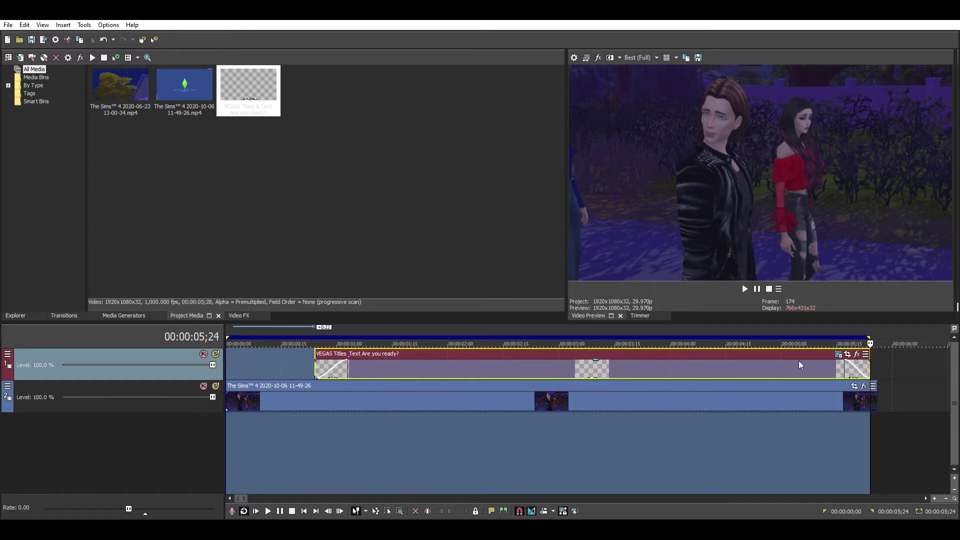
click(336, 396)
drag(326, 445, 208, 426)
drag(323, 433, 455, 429)
key(Delete)
double_click(492, 385)
drag(505, 391, 254, 389)
drag(450, 371, 343, 357)
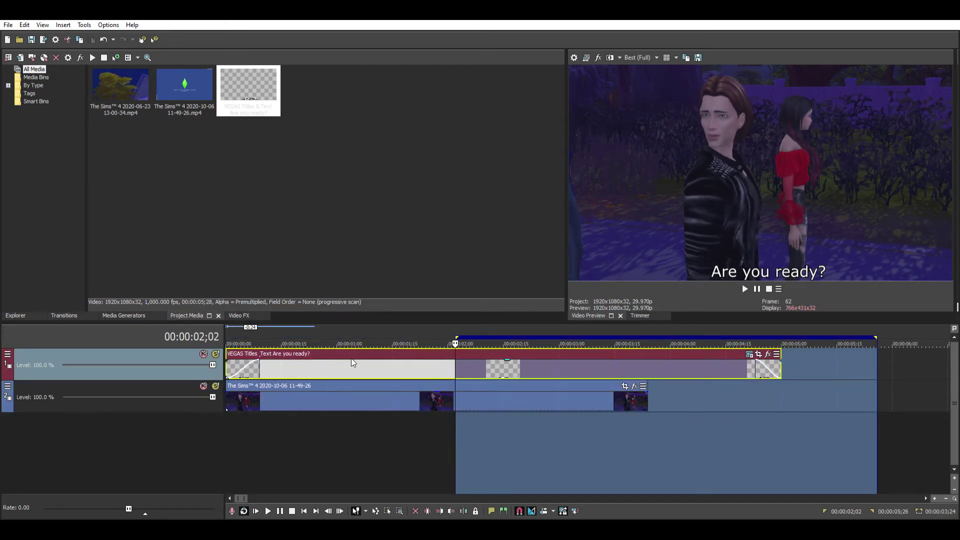
Trim the end of the "Are you ready?" text to about 3;23, near the first clip's end.
drag(662, 425, 648, 429)
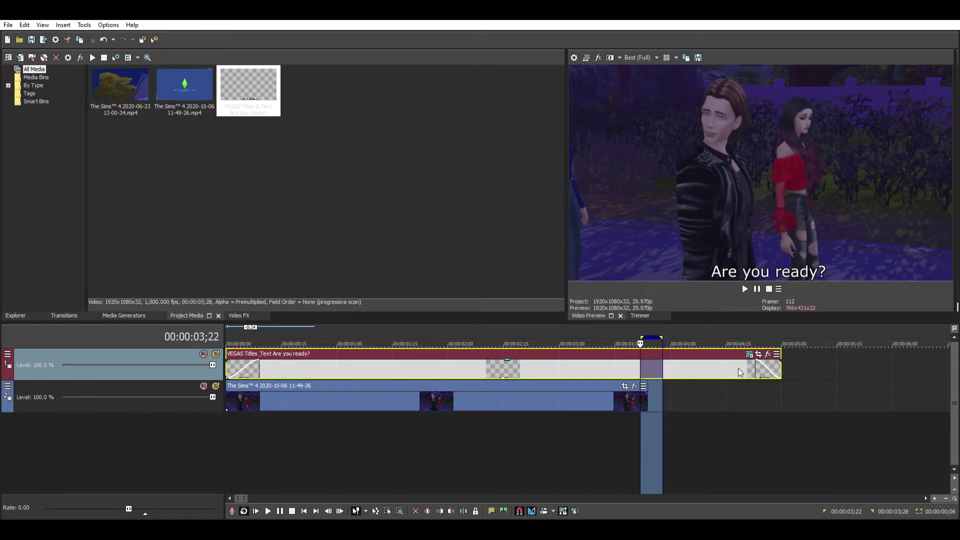
drag(782, 358, 649, 367)
drag(600, 440, 647, 438)
drag(278, 423, 542, 461)
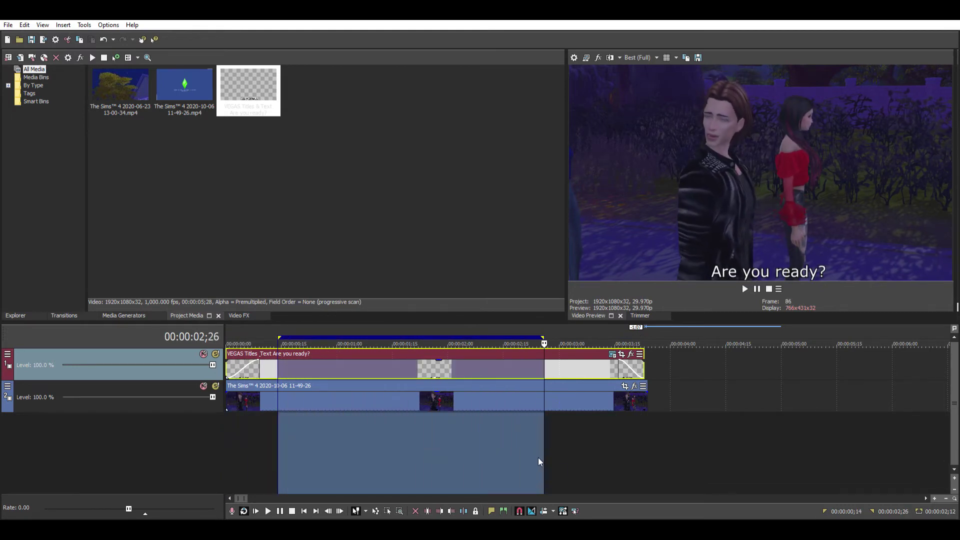
Move the second clip close behind the first one, to start at about 7 seconds.
scroll(590, 433, down, 2)
scroll(599, 430, down, 3)
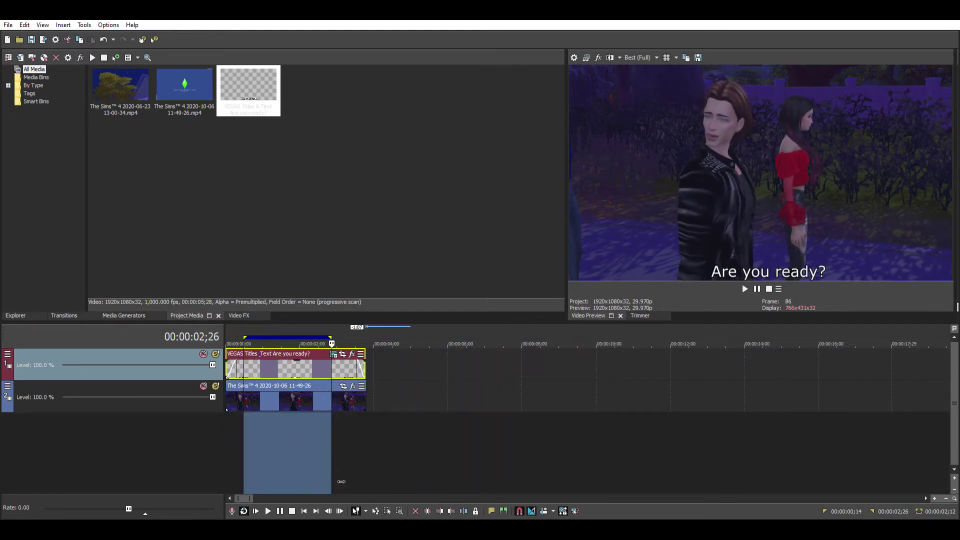
scroll(330, 484, down, 8)
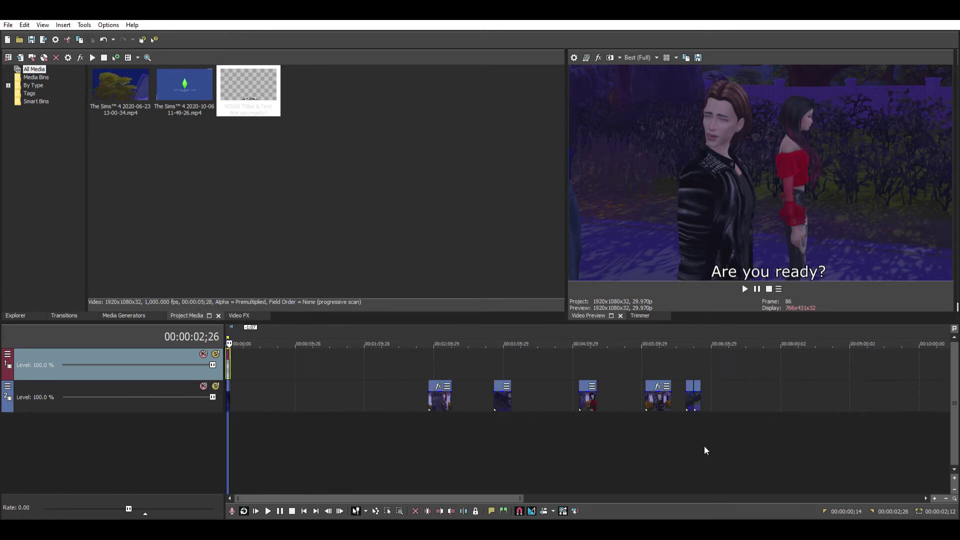
drag(456, 398, 262, 398)
scroll(240, 415, up, 10)
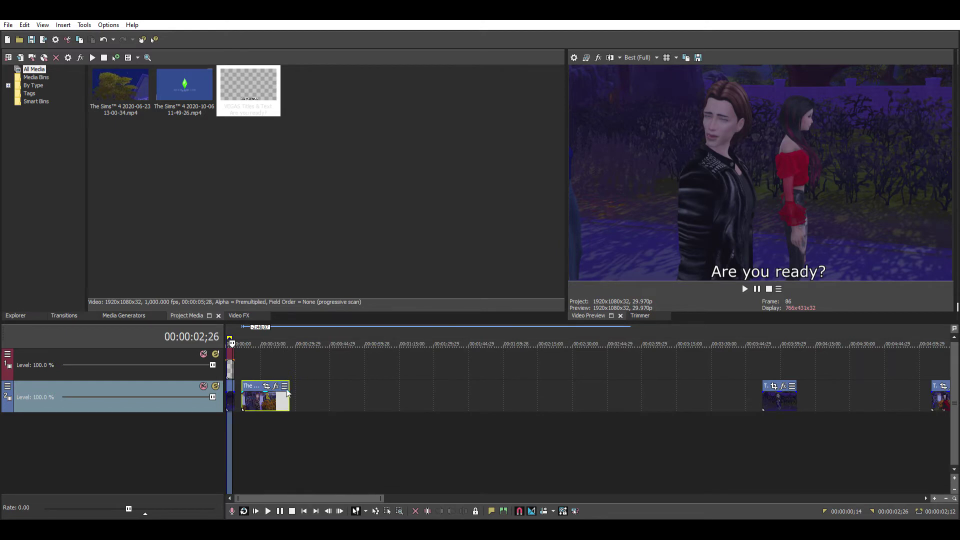
Paste a copy of the text at 5;28 reading "As ready as I'll ever be." and move the second clip to start there.
click(252, 365)
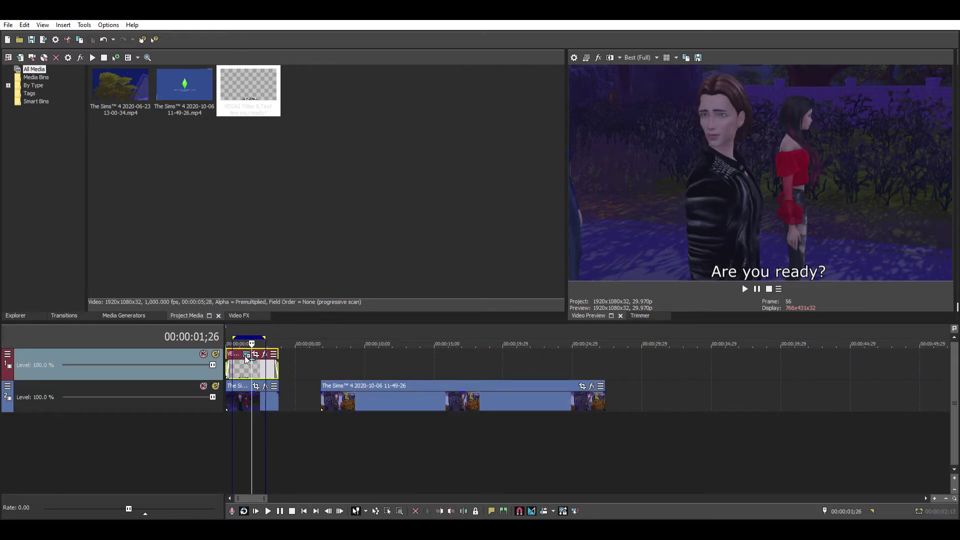
double_click(245, 360)
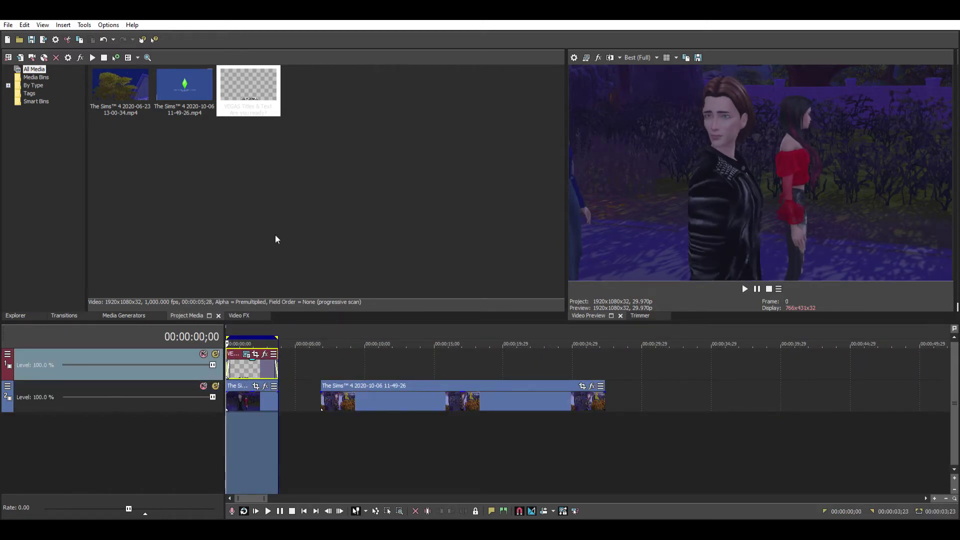
click(308, 352)
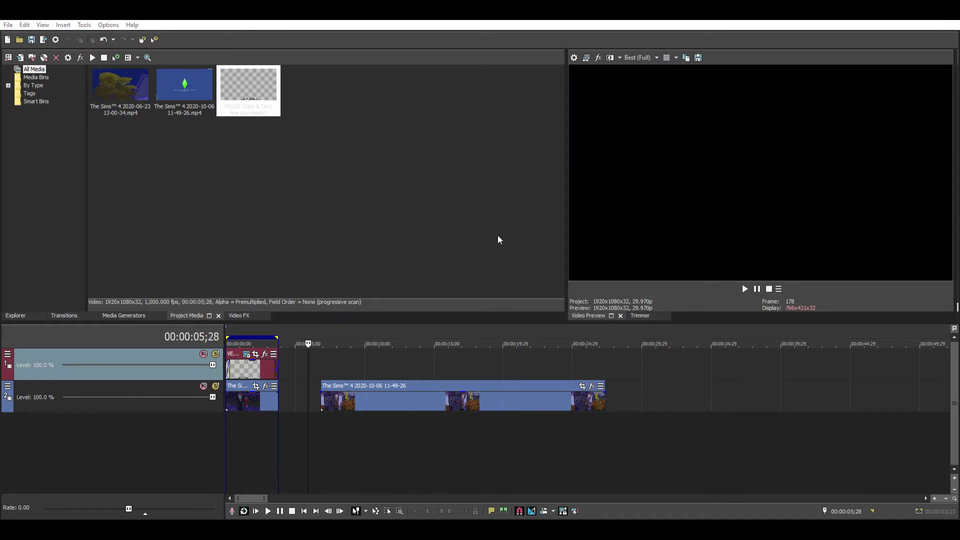
key(ctrl+v)
drag(328, 404, 329, 395)
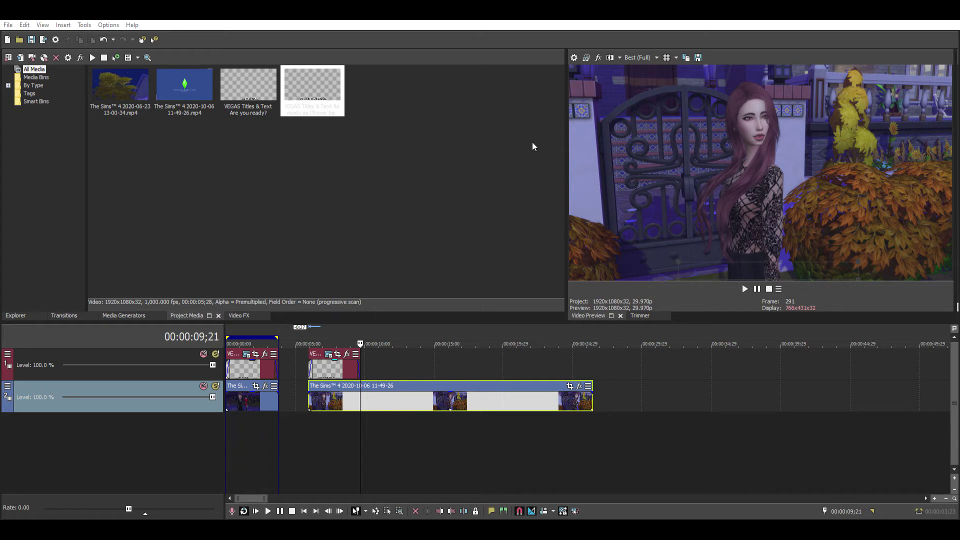
Preview the opening of the second clip and shift the "As ready as I'll ever be." text to start at 6;00.
drag(309, 435, 321, 435)
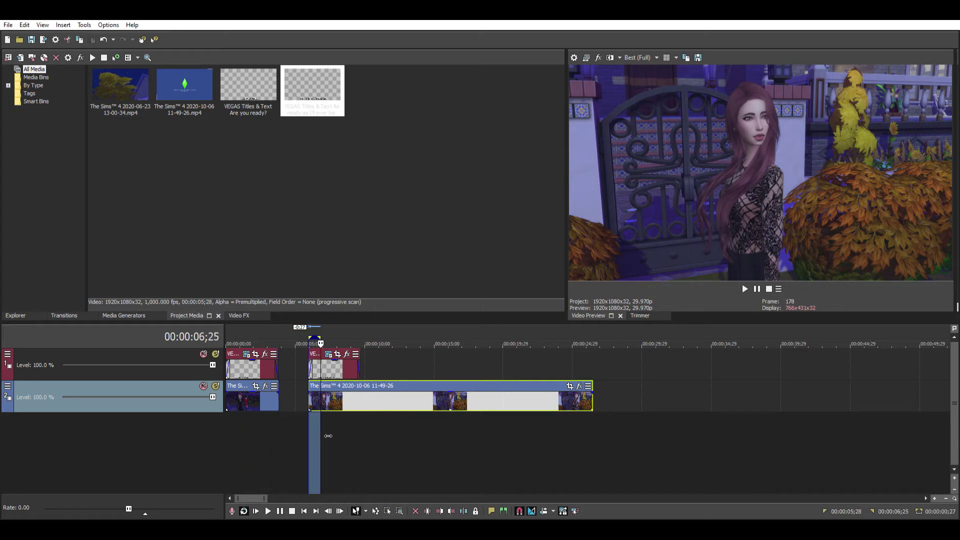
scroll(329, 428, up, 3)
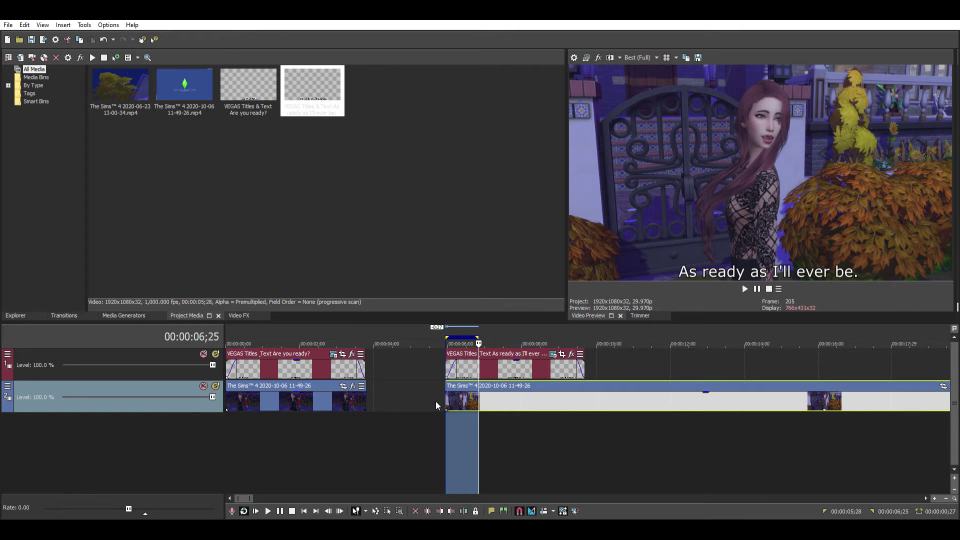
drag(400, 437, 456, 438)
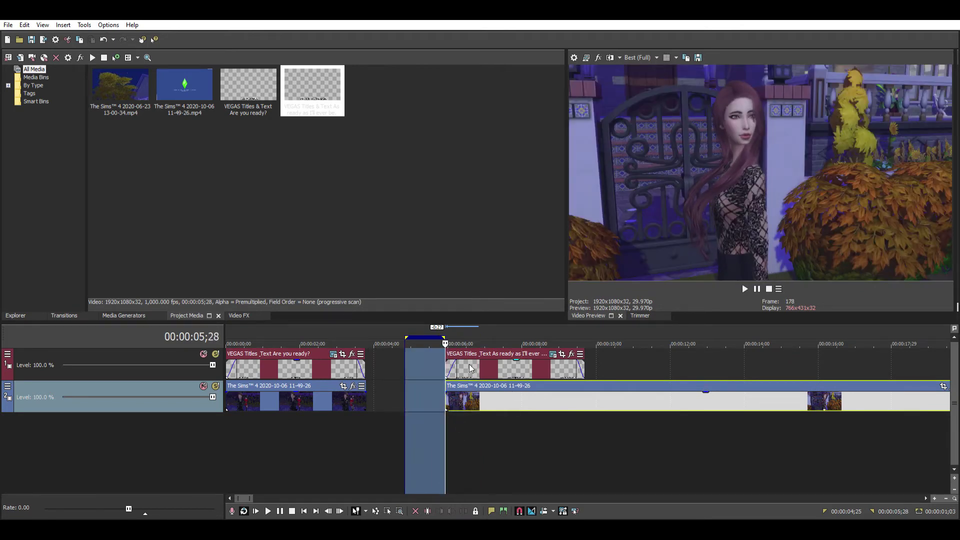
scroll(468, 366, up, 3)
drag(587, 433, 594, 434)
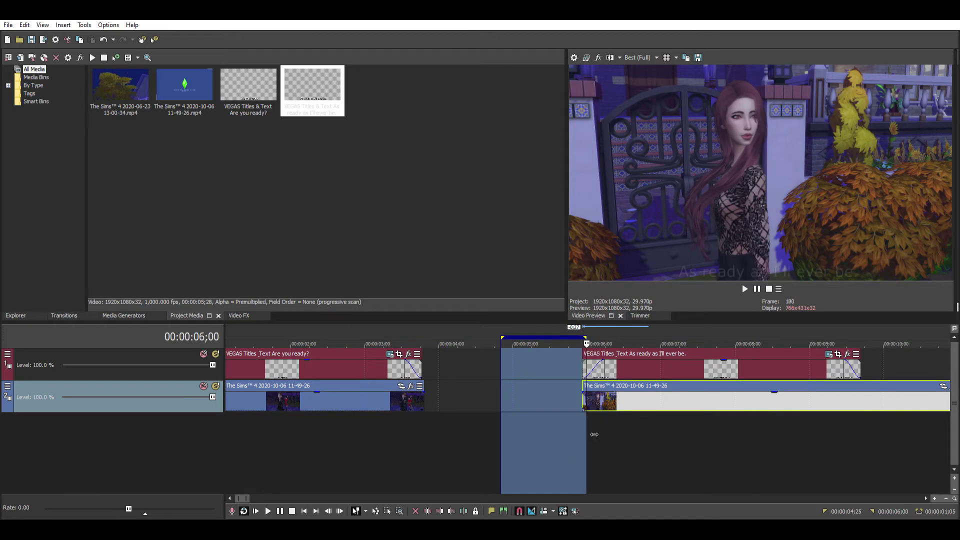
click(601, 361)
scroll(611, 364, down, 2)
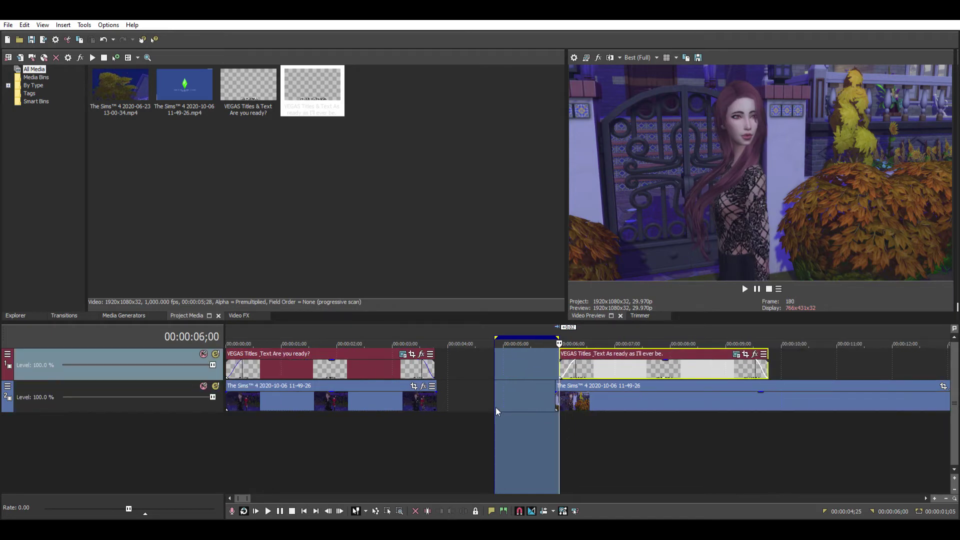
Preview the second clip up to 12;02 and extend the "As ready as I'll ever be." text to about 12 seconds.
drag(501, 415, 903, 414)
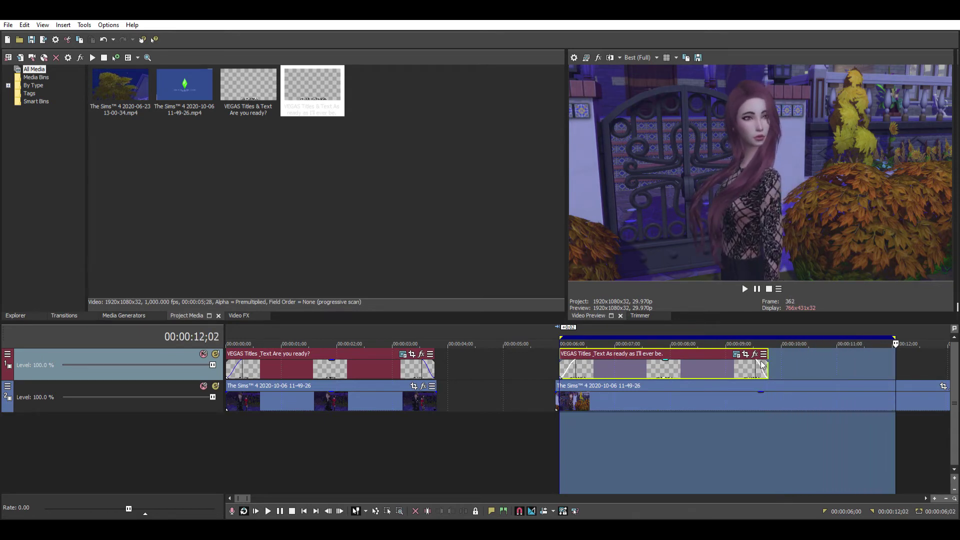
drag(775, 367, 888, 377)
drag(902, 378, 901, 377)
Move the second clip to slightly overlap the first clip's end at about 3;23 and its text to start at 3;24.
drag(557, 400, 461, 440)
drag(454, 405, 454, 427)
scroll(505, 431, up, 5)
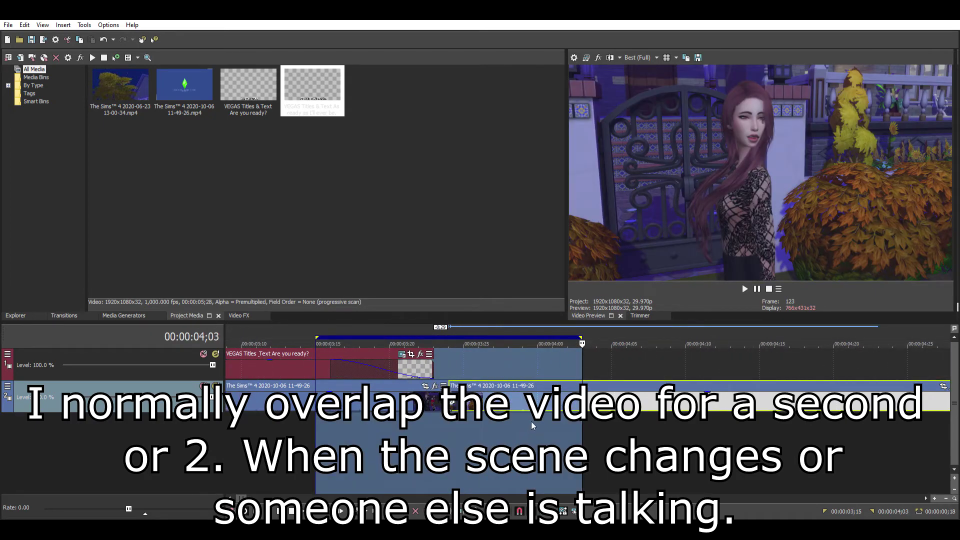
scroll(704, 388, down, 6)
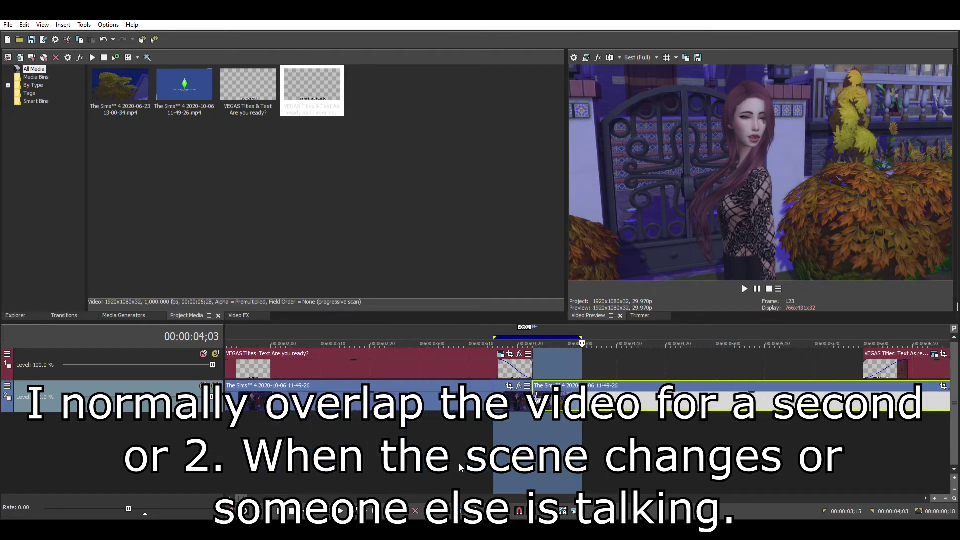
drag(716, 364, 558, 368)
Cut the second clip where its text ends, at about 9;28, and delete the leftover footage behind it.
drag(452, 443, 872, 435)
scroll(873, 435, down, 2)
click(649, 405)
drag(670, 440, 604, 438)
scroll(600, 434, up, 4)
key(Delete)
scroll(601, 431, down, 3)
click(789, 391)
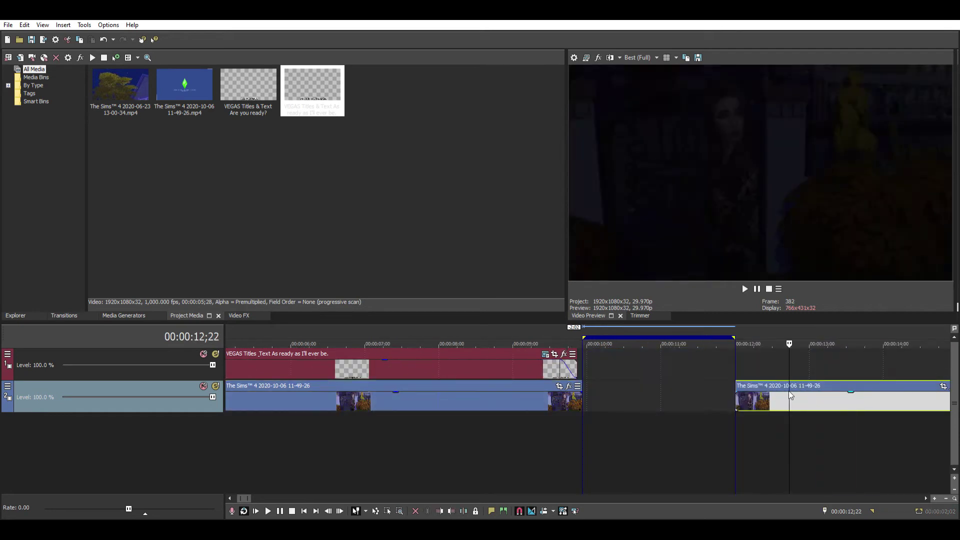
key(Delete)
scroll(788, 400, down, 1)
Move the remaining separate clips on the video track closer to the already joined clips, keeping their order.
scroll(595, 436, down, 12)
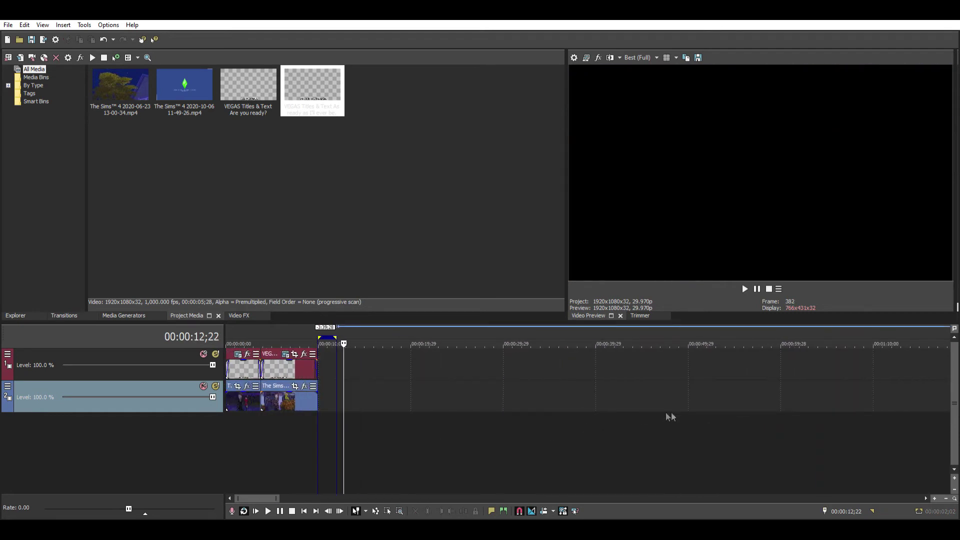
scroll(556, 439, up, 4)
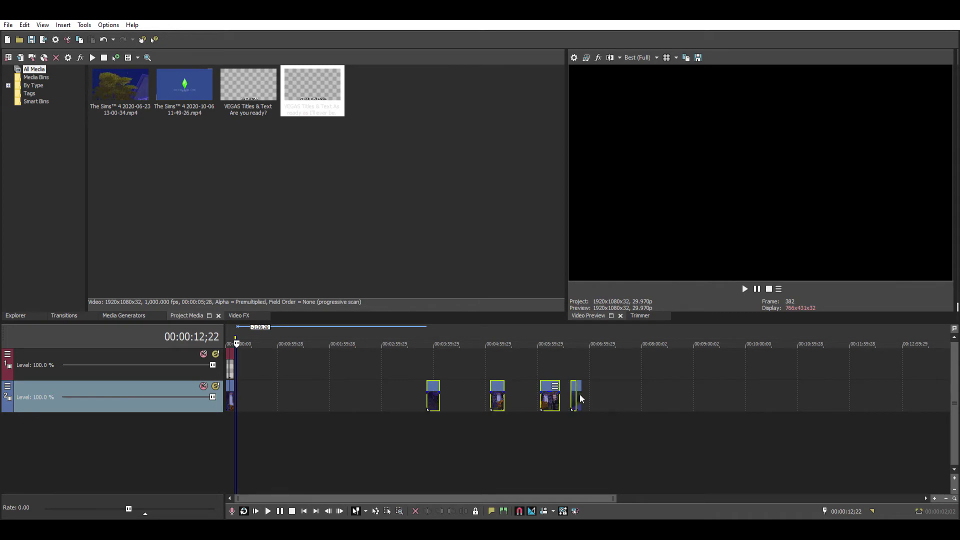
drag(437, 395, 250, 400)
click(306, 414)
drag(310, 400, 268, 393)
drag(370, 401, 292, 389)
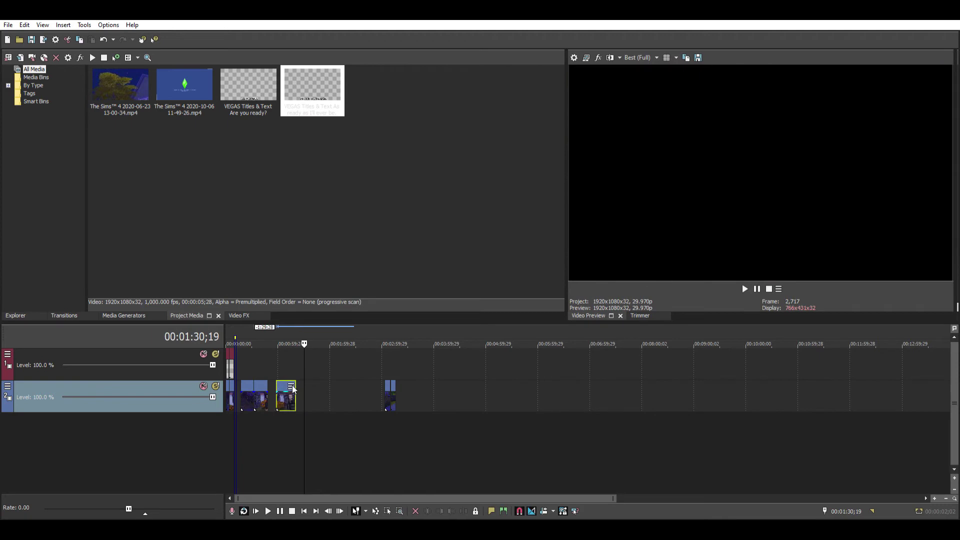
Move the third clip close behind the second one, to start at about 11 seconds.
drag(232, 431, 279, 433)
scroll(255, 436, up, 10)
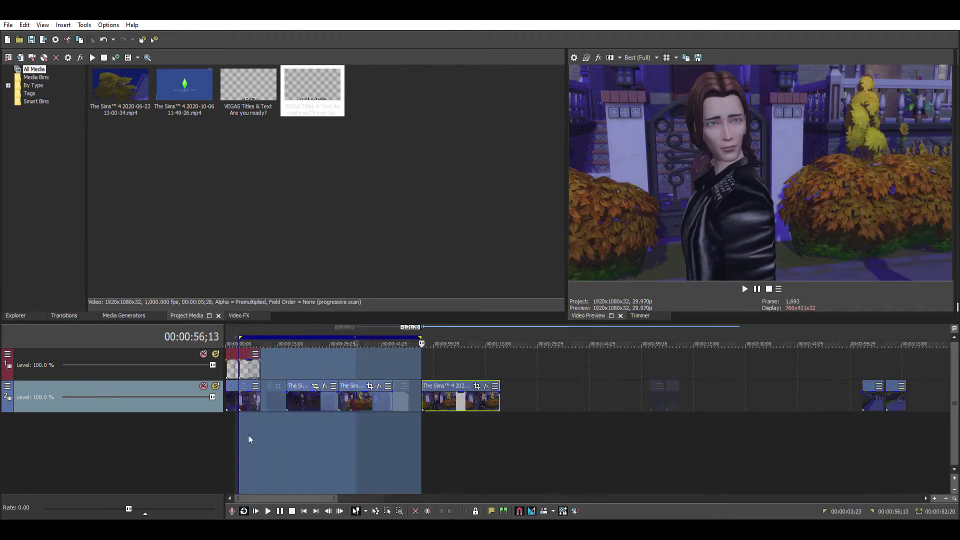
scroll(293, 431, down, 2)
scroll(293, 431, down, 2)
double_click(331, 393)
drag(330, 393, 300, 392)
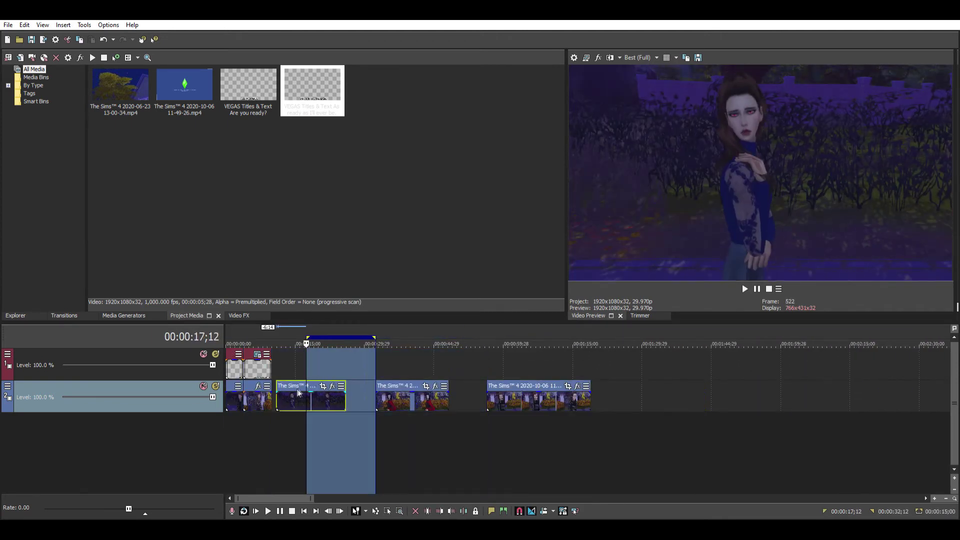
Paste a copy of the "As ready as I'll ever be." text above the third clip at about 17 seconds.
double_click(260, 368)
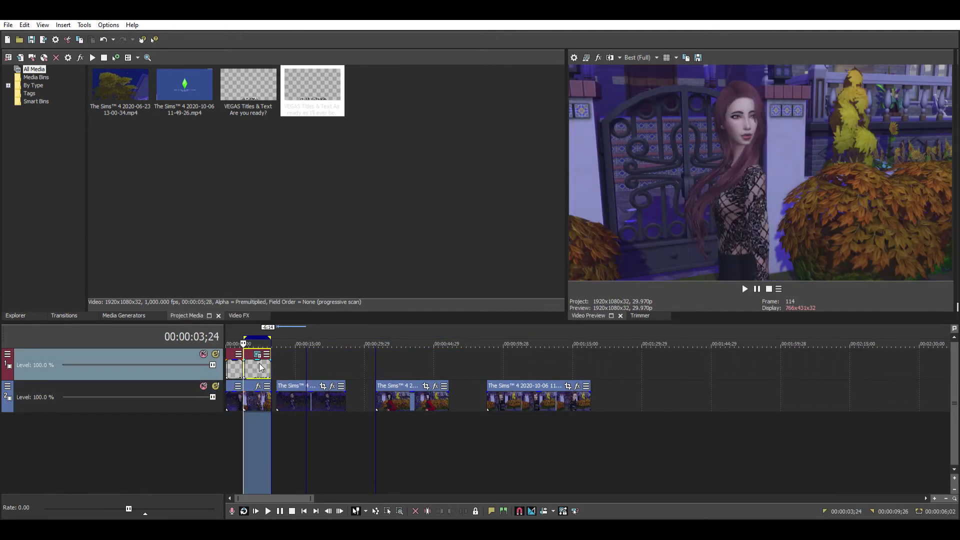
click(305, 353)
key(ctrl+v)
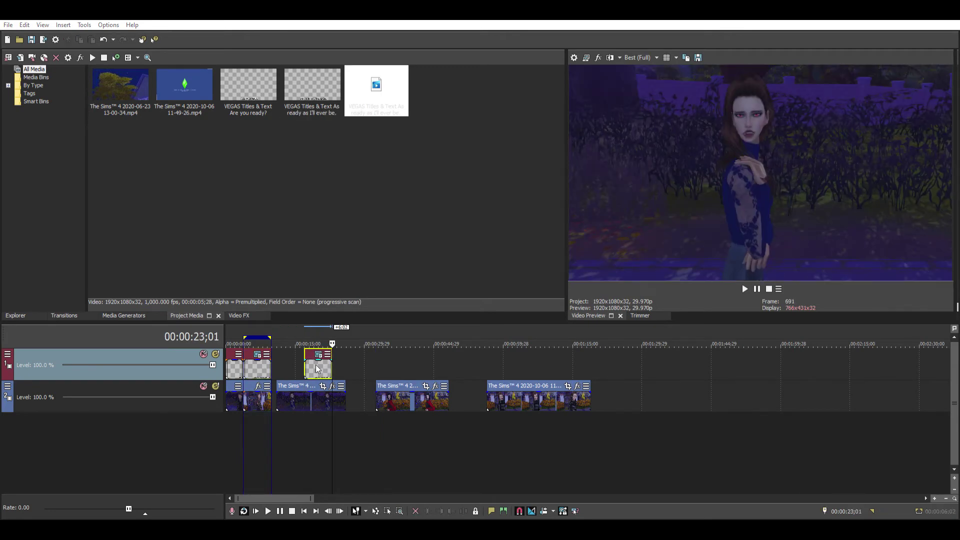
Place another text copy above the fourth clip at about 36 seconds and set the third clip's text to "Let's get our daughter back. Are you with me?".
key(ctrl+v)
drag(352, 362, 414, 361)
drag(302, 426, 323, 426)
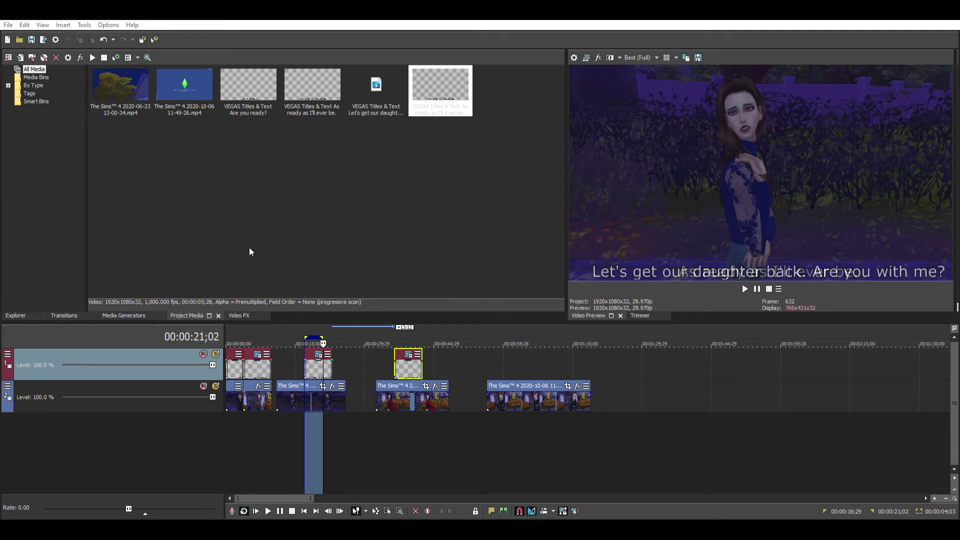
drag(659, 267, 651, 265)
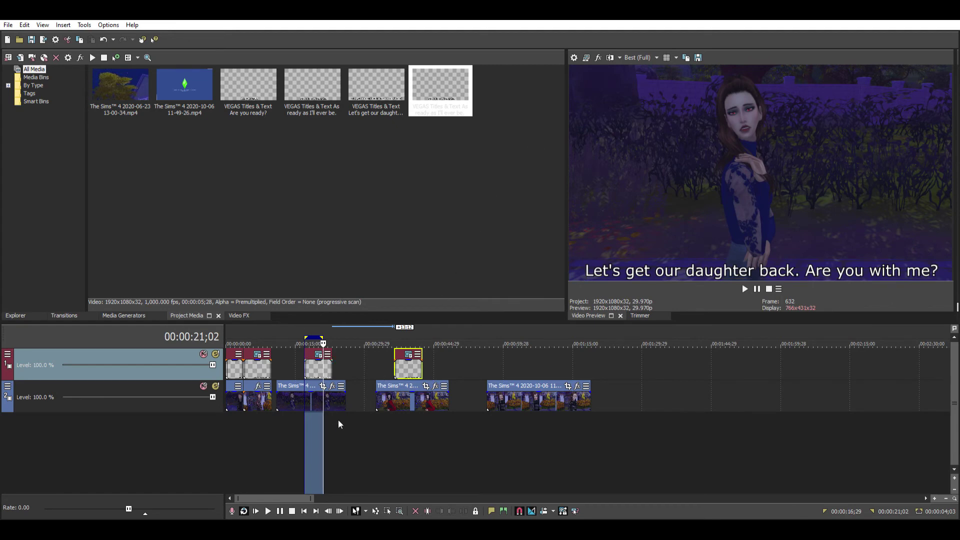
Move the third clip to slightly overlap the end of the second clip at about 9;26.
drag(284, 440, 383, 448)
scroll(317, 444, up, 3)
double_click(388, 400)
scroll(384, 445, up, 3)
scroll(485, 416, up, 3)
drag(582, 400, 524, 403)
drag(482, 429, 536, 429)
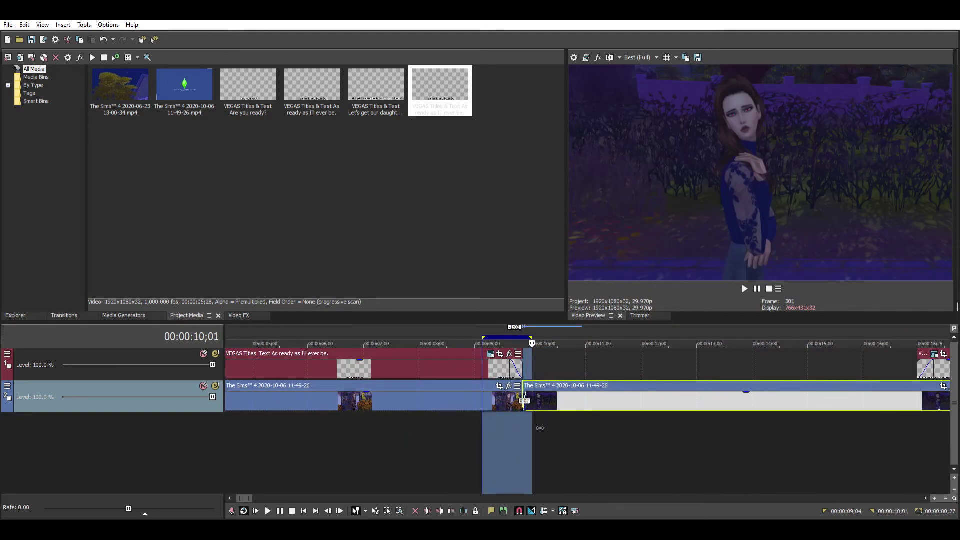
Move the "Let's get our daughter back. Are you with me?" text to start at 10;02 and extend it to about 17 seconds.
scroll(623, 418, down, 1)
drag(872, 366, 616, 372)
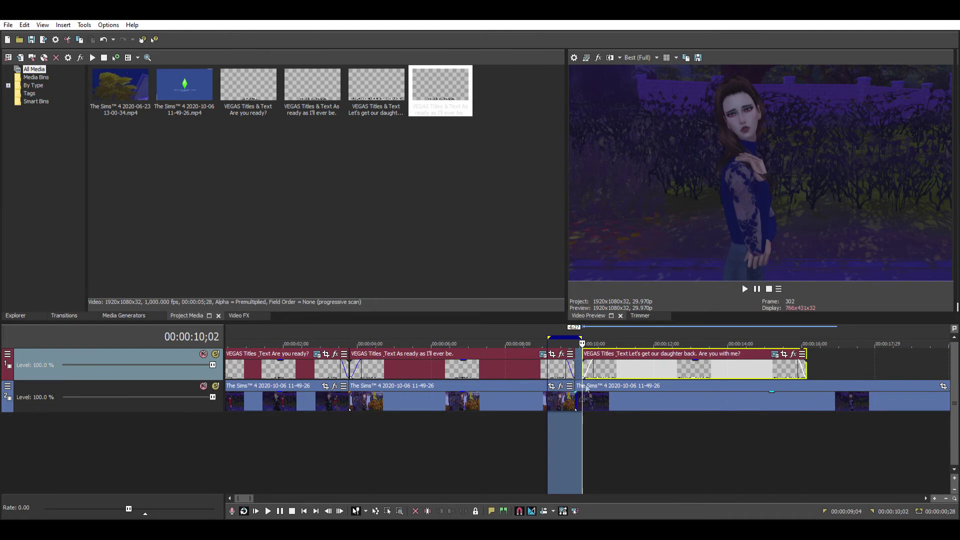
scroll(586, 441, up, 3)
scroll(594, 442, down, 3)
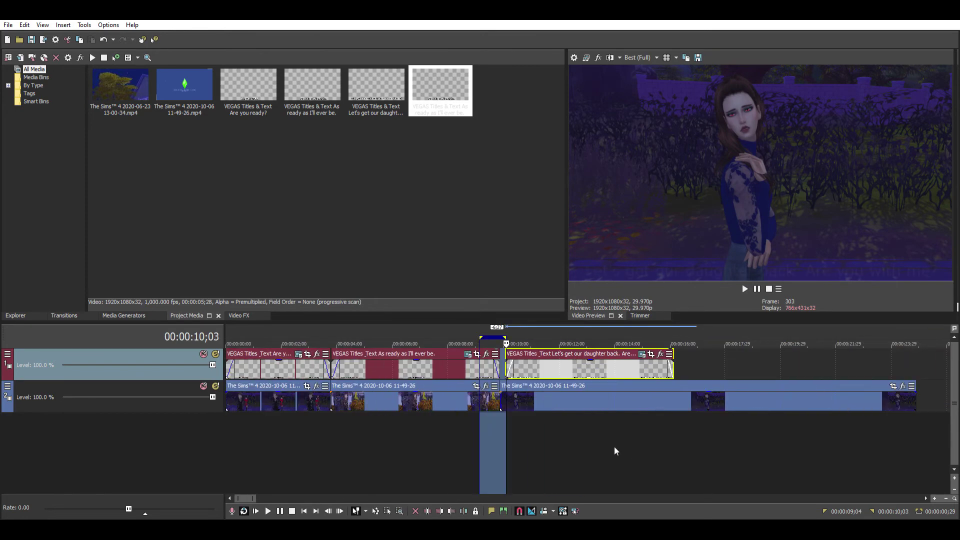
drag(492, 441, 683, 440)
drag(686, 369, 690, 369)
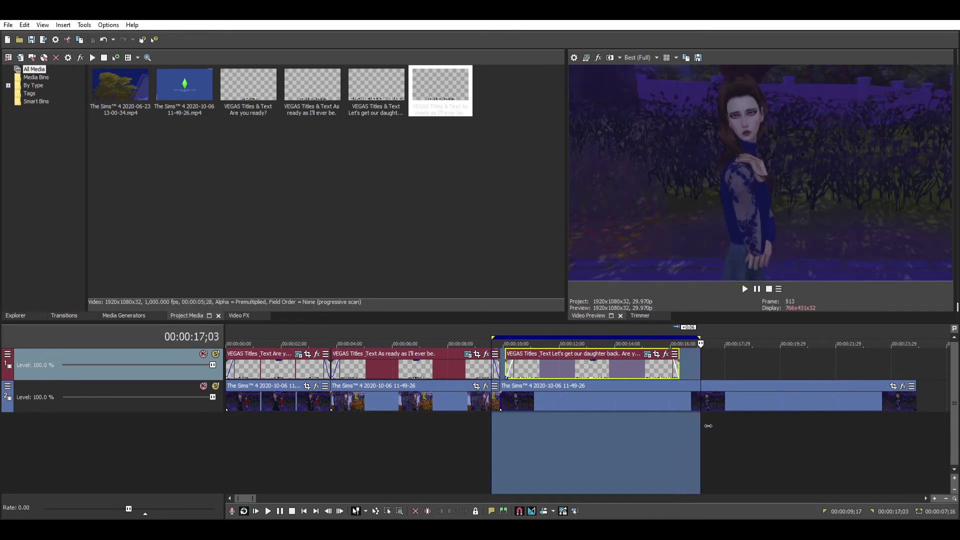
drag(678, 374, 697, 373)
Cut the third clip just after its text at about 17 seconds and delete the leftover footage.
click(780, 398)
drag(788, 422, 708, 428)
key(Delete)
click(813, 399)
key(Delete)
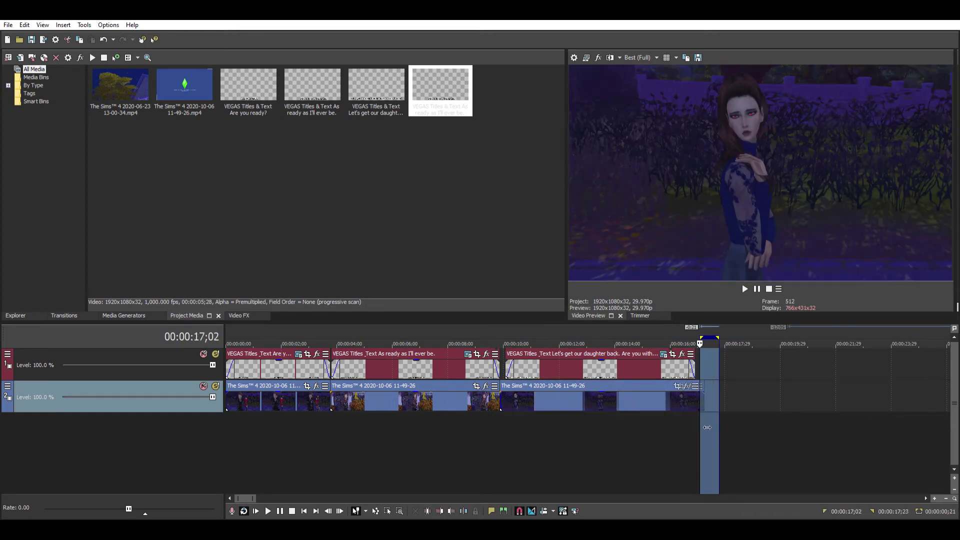
key(Delete)
Move the fourth clip to start at about 18 seconds and place its text, reading "I'm with you. Whatever happens.", above it.
scroll(709, 422, down, 1)
double_click(848, 397)
drag(846, 397, 584, 395)
double_click(928, 364)
drag(929, 364, 629, 362)
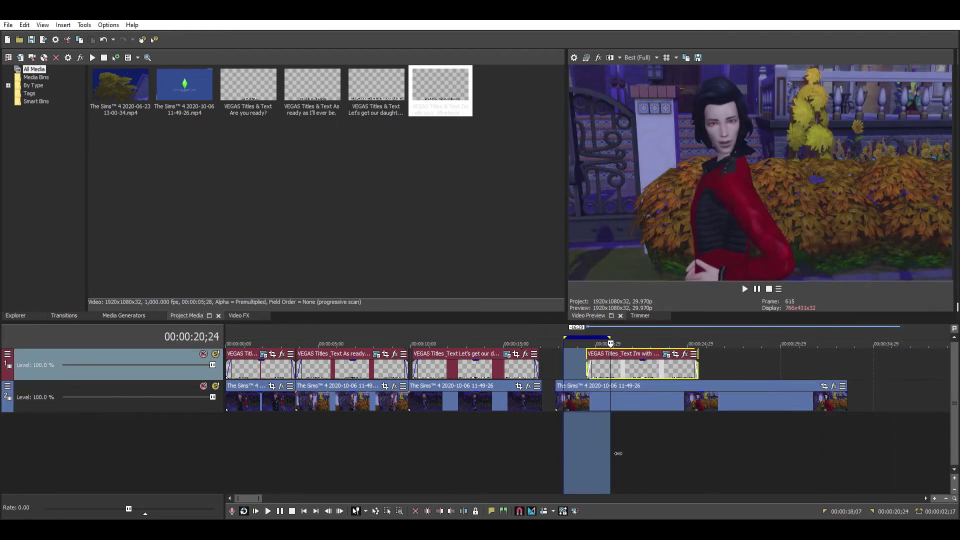
Shift the "I'm with you. Whatever happens." text to start at 20;00 and shorten it to end at 25;26.
scroll(590, 453, up, 2)
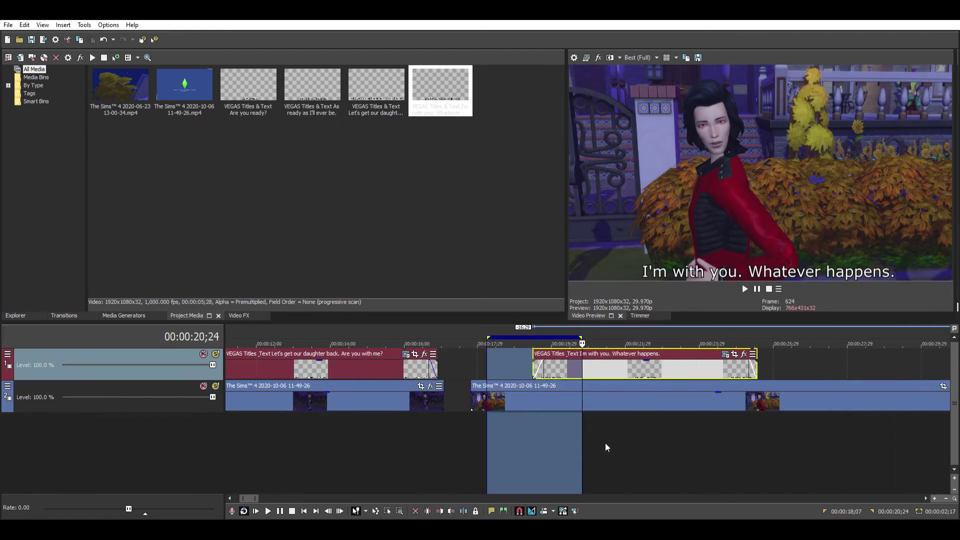
drag(585, 438, 555, 438)
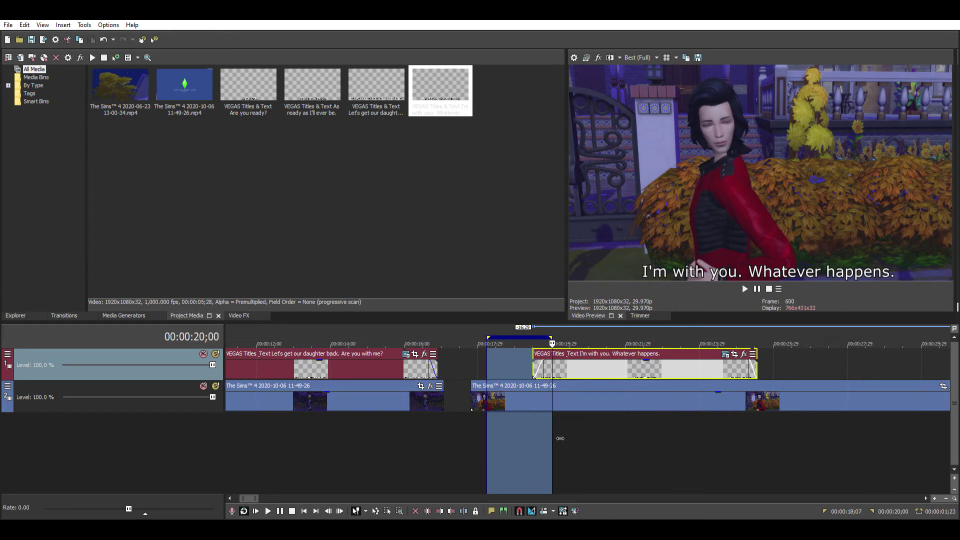
drag(579, 361, 600, 364)
drag(485, 440, 776, 443)
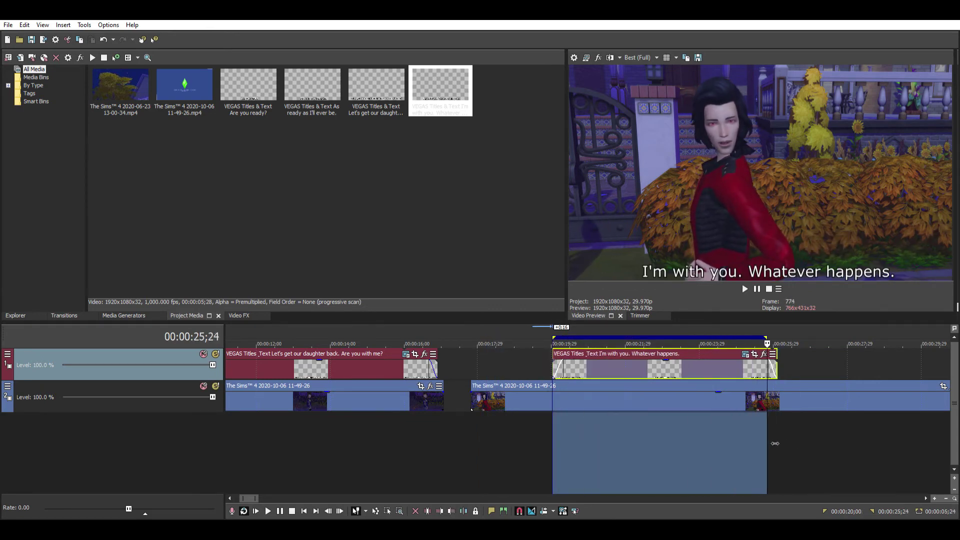
drag(784, 369, 770, 370)
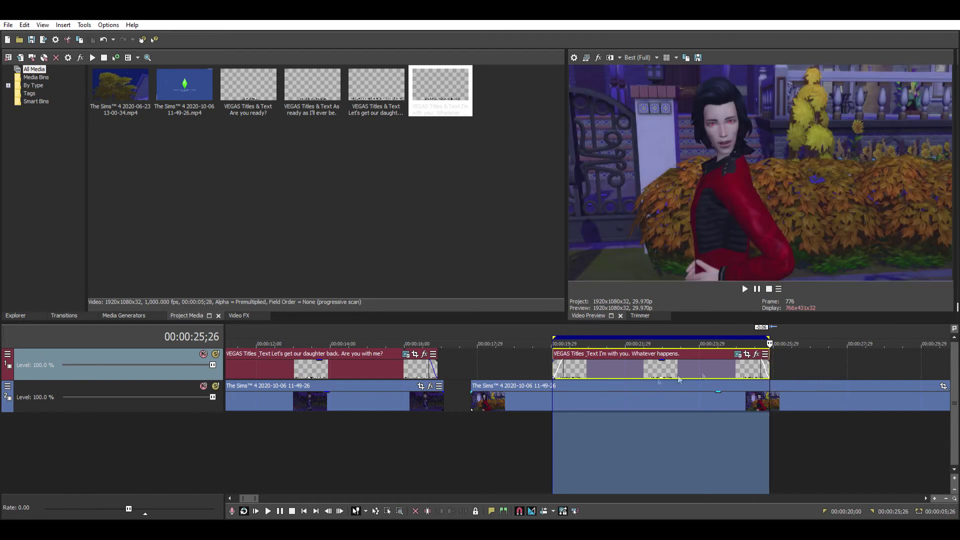
Cut off the fourth clip's opening before its text and move the rest to slightly overlap the third clip's end at about 17;01.
click(510, 389)
drag(454, 417, 550, 415)
key(s)
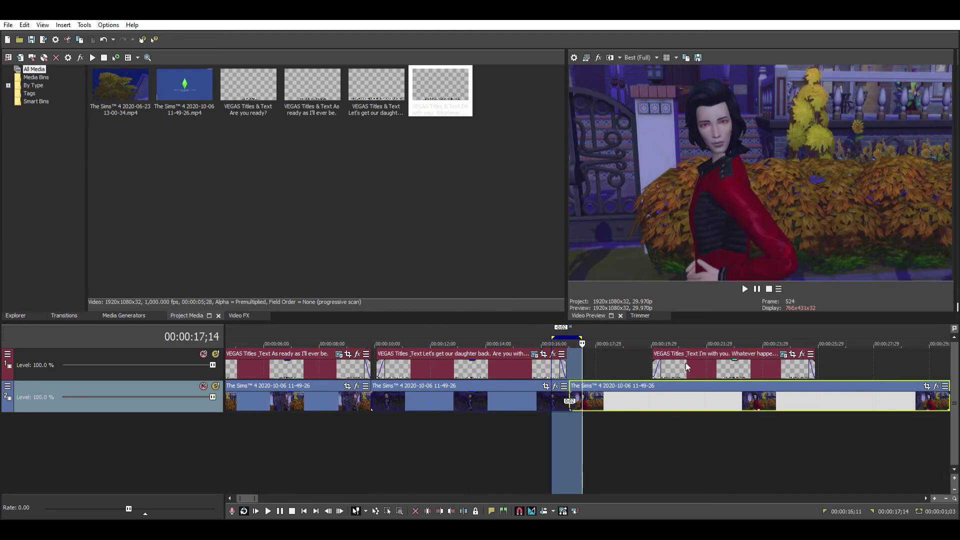
Move the "I'm with you. Whatever happens." text to start at 17;07 and preview the fourth clip up to 23;11.
drag(686, 363, 616, 364)
drag(541, 440, 581, 436)
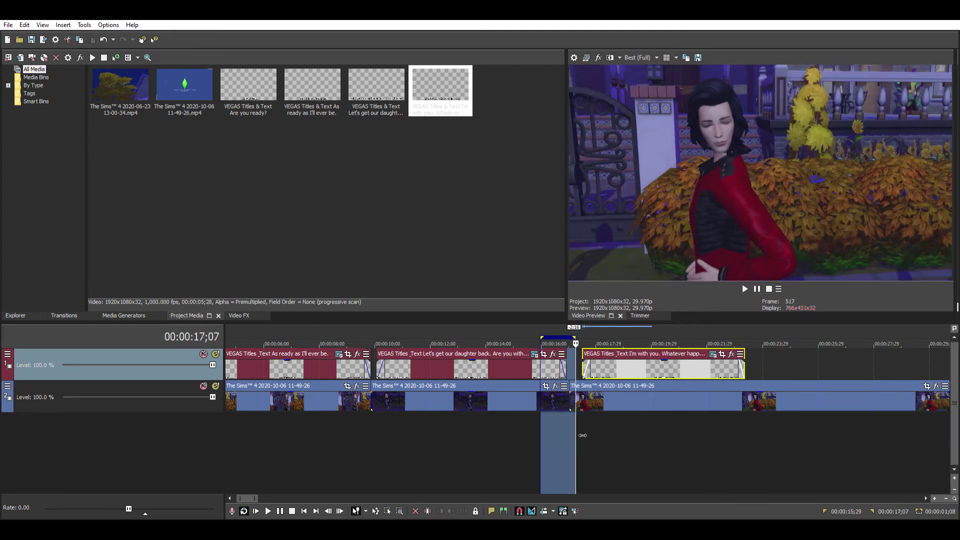
drag(603, 370, 597, 370)
drag(583, 433, 752, 436)
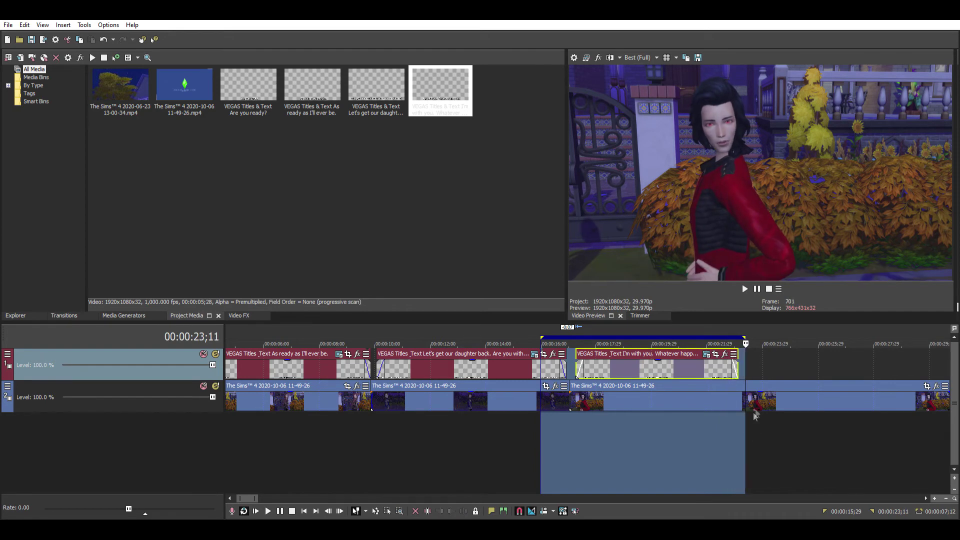
Cut the fourth clip just after its text at about 23;14 and delete the leftover footage.
click(760, 397)
drag(854, 427, 750, 420)
key(Delete)
click(880, 401)
key(Delete)
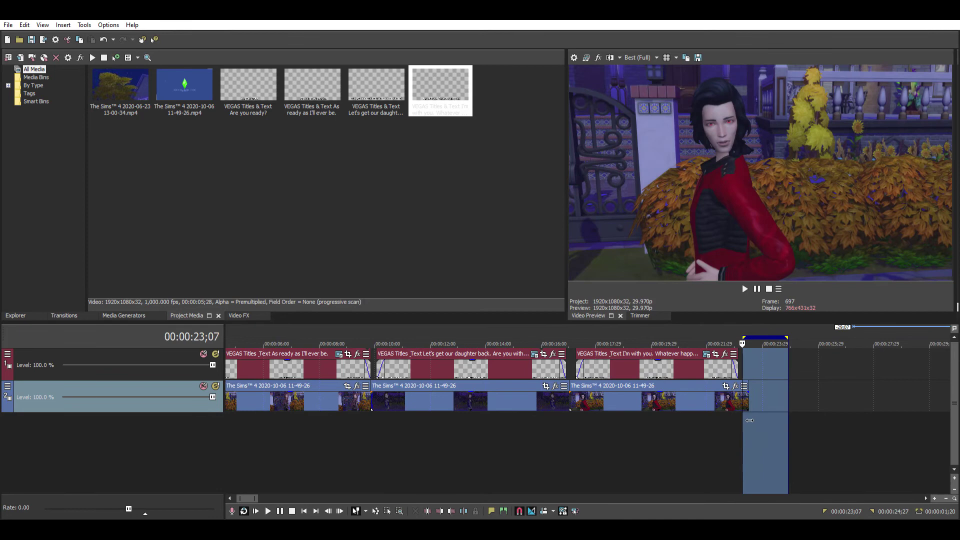
Extend the "I'm with you. Whatever happens." text to end at about 23;11, near the fourth clip's end.
scroll(751, 421, up, 4)
drag(637, 389, 599, 389)
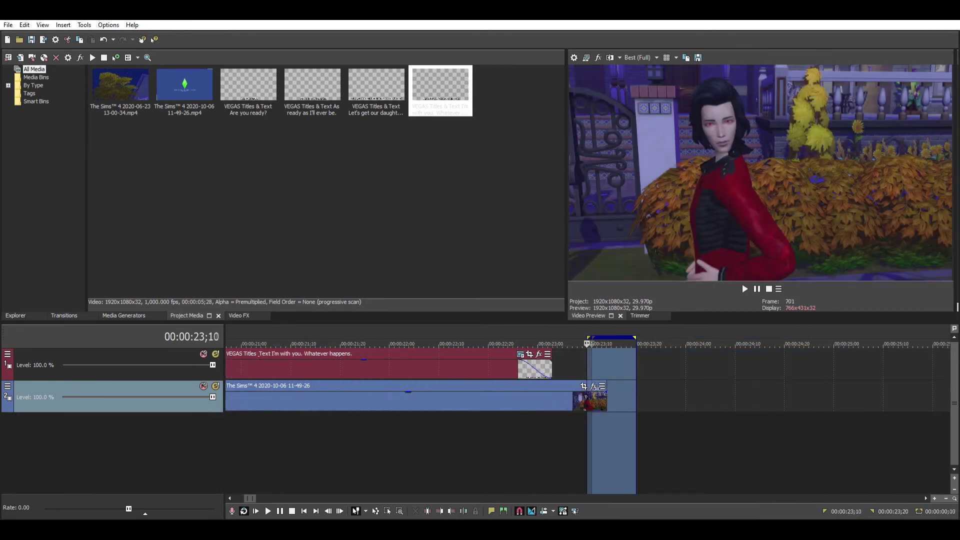
drag(552, 369, 587, 369)
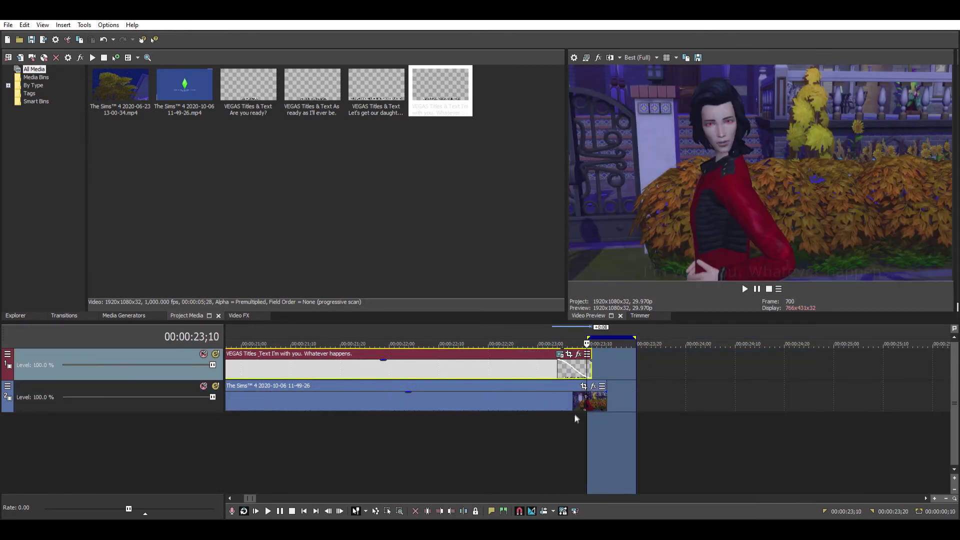
Move the fifth clip directly behind the fourth one, to start at about 23;14.
scroll(570, 426, down, 4)
scroll(570, 422, down, 8)
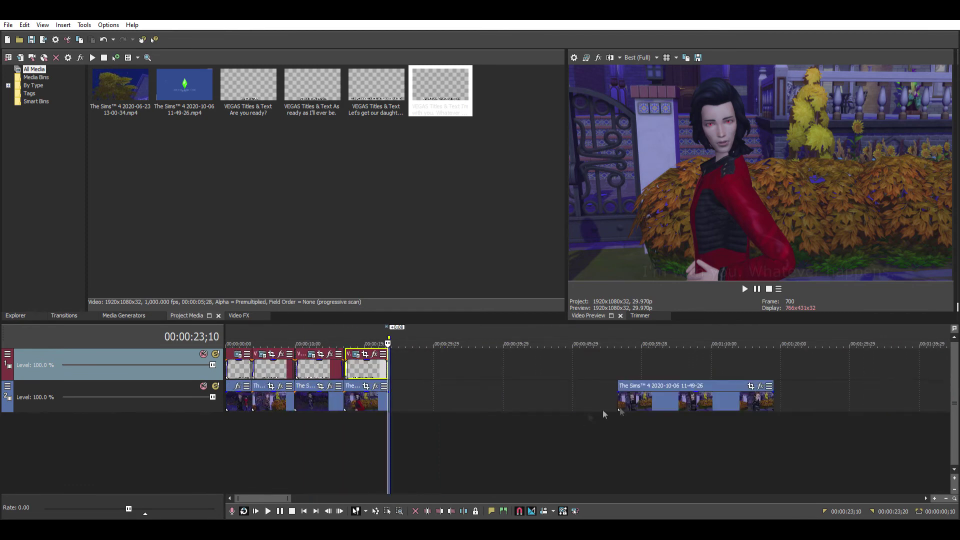
double_click(642, 399)
drag(642, 399, 412, 387)
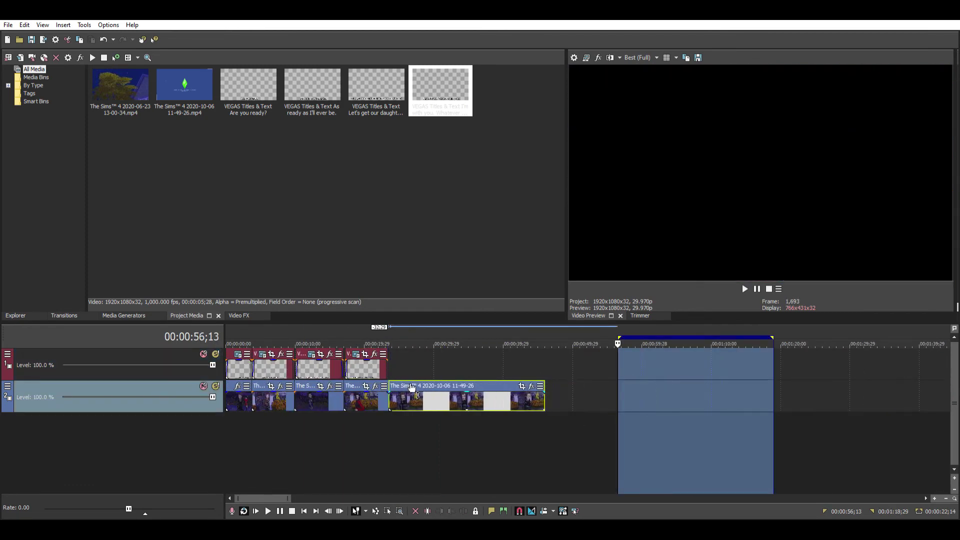
Paste a copy of the "I'm with you. Whatever happens." text above the fifth clip at about 28;03.
double_click(365, 358)
click(421, 361)
key(ctrl+v)
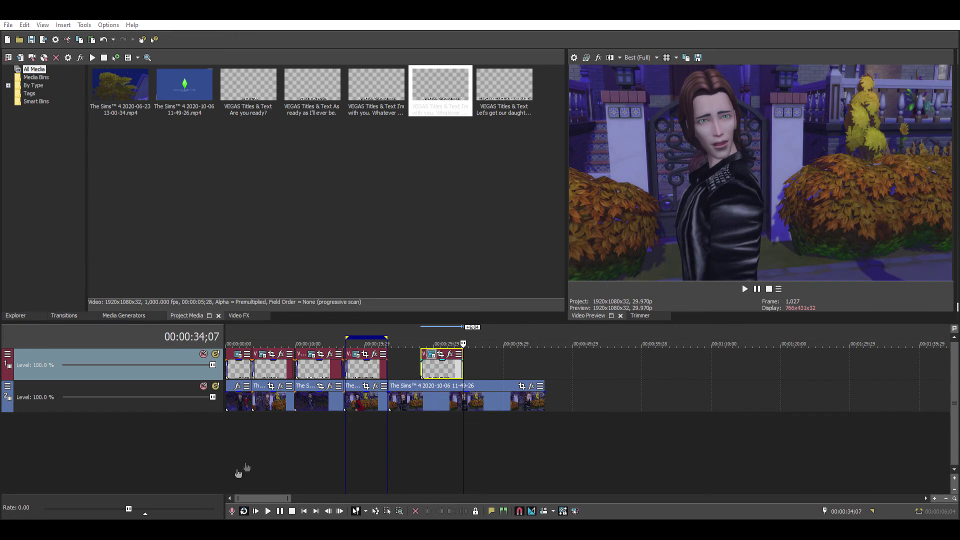
Preview the fifth clip, shift its "lead the way" text to start at 30;01 and shorten it to end at 35;04.
drag(416, 444, 593, 443)
scroll(475, 455, up, 3)
drag(567, 359, 615, 363)
drag(469, 434, 727, 434)
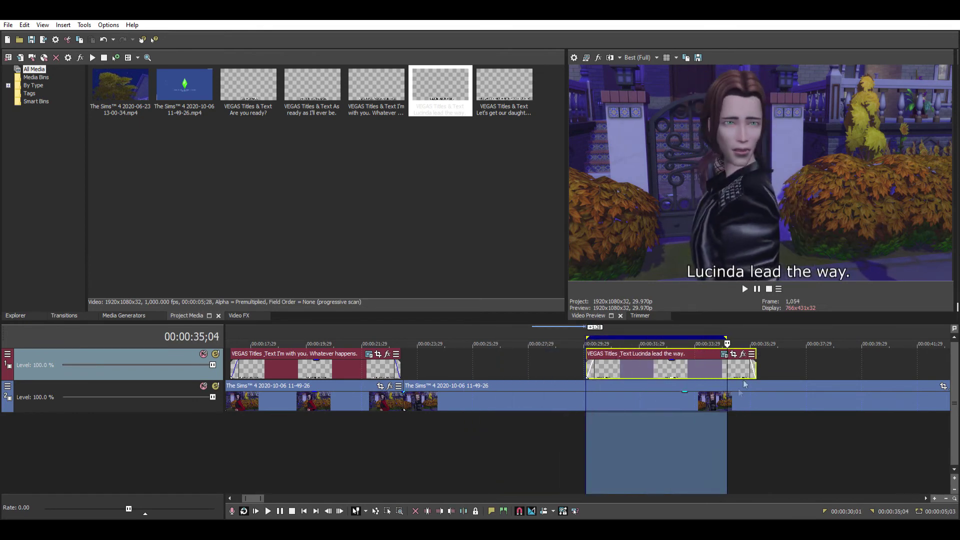
drag(762, 365, 727, 365)
Trim a fraction of a second off the opening of the fifth clip.
drag(404, 400, 413, 400)
drag(420, 429, 423, 389)
key(alt+[)
Move the fifth clip to slightly overlap the fourth clip's end and its "lead the way" text to start at about 23;17.
drag(628, 360, 470, 362)
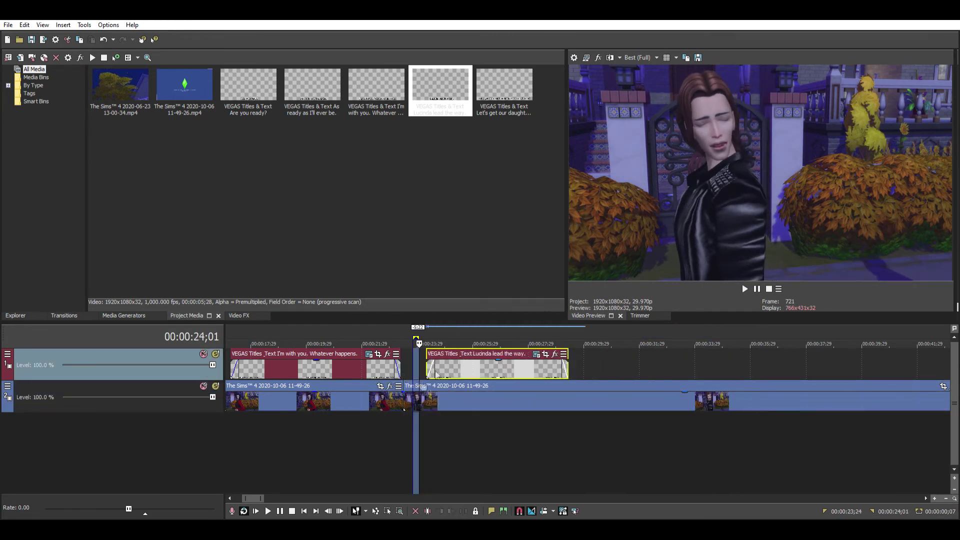
drag(363, 433, 428, 436)
scroll(429, 436, up, 4)
drag(510, 398, 503, 399)
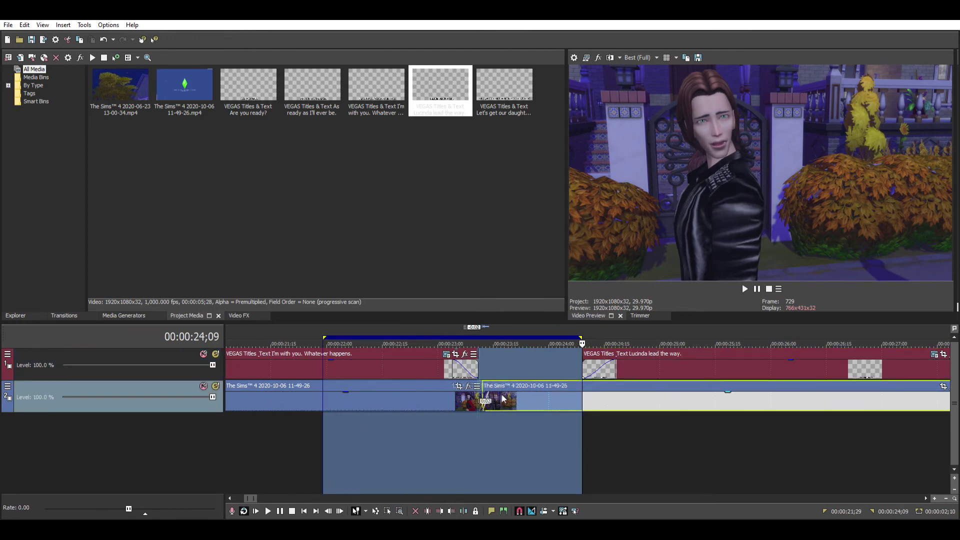
drag(446, 424, 511, 424)
drag(631, 358, 548, 353)
Cut the fifth clip off at 29;06 and delete the rest of its footage.
scroll(614, 406, down, 5)
click(671, 397)
drag(751, 440, 693, 439)
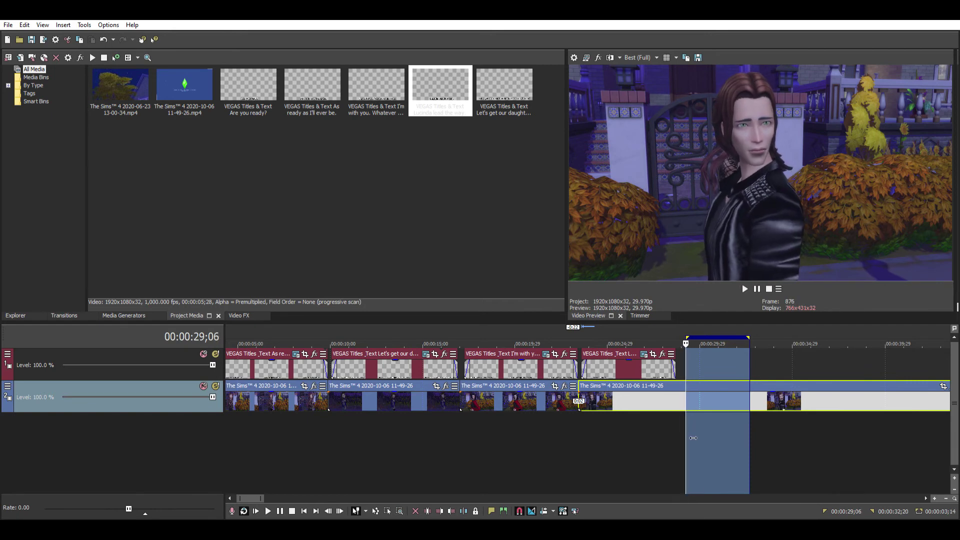
key(Delete)
click(780, 399)
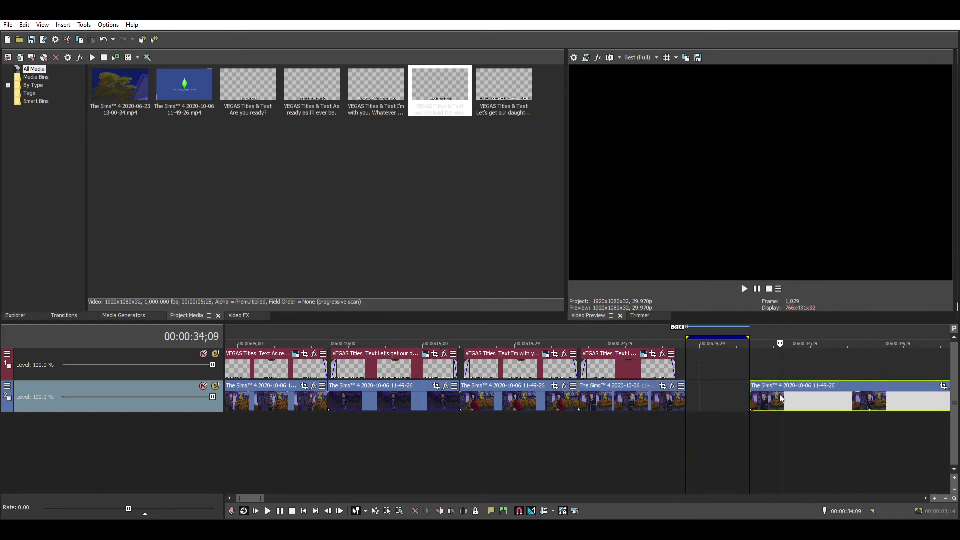
key(Delete)
Extend the "lead the way" text so it ends at about the end of the fifth clip.
drag(732, 399, 646, 402)
scroll(685, 400, up, 3)
scroll(685, 395, up, 3)
drag(588, 368, 652, 371)
drag(605, 430, 655, 430)
scroll(695, 409, down, 5)
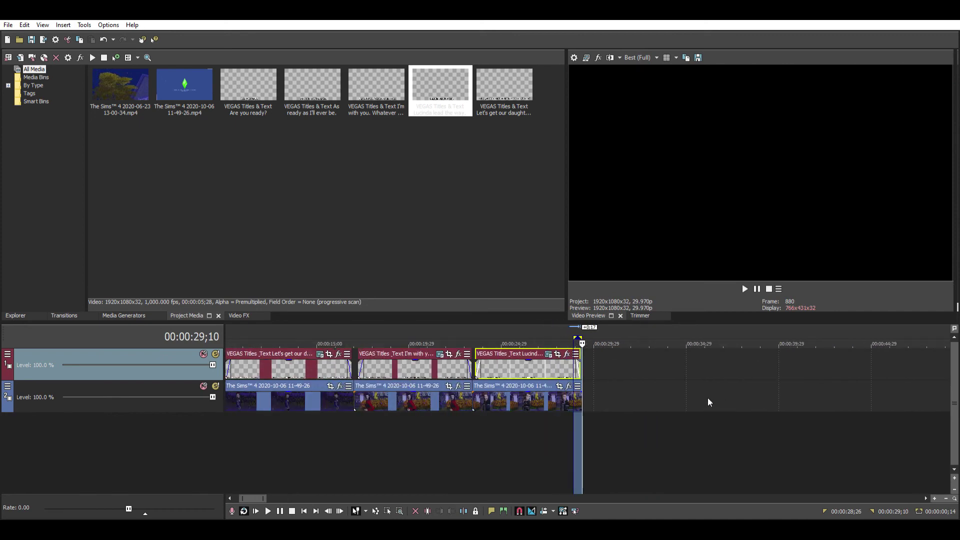
Move the two remaining clips from about 3:03;15 back to directly behind the fifth clip.
scroll(708, 402, down, 5)
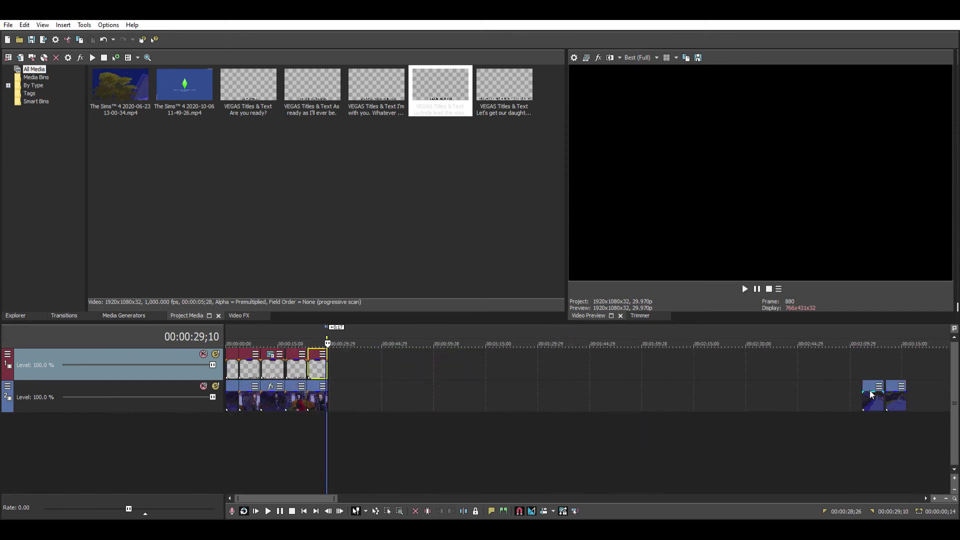
double_click(897, 393)
shift+double_click(838, 392)
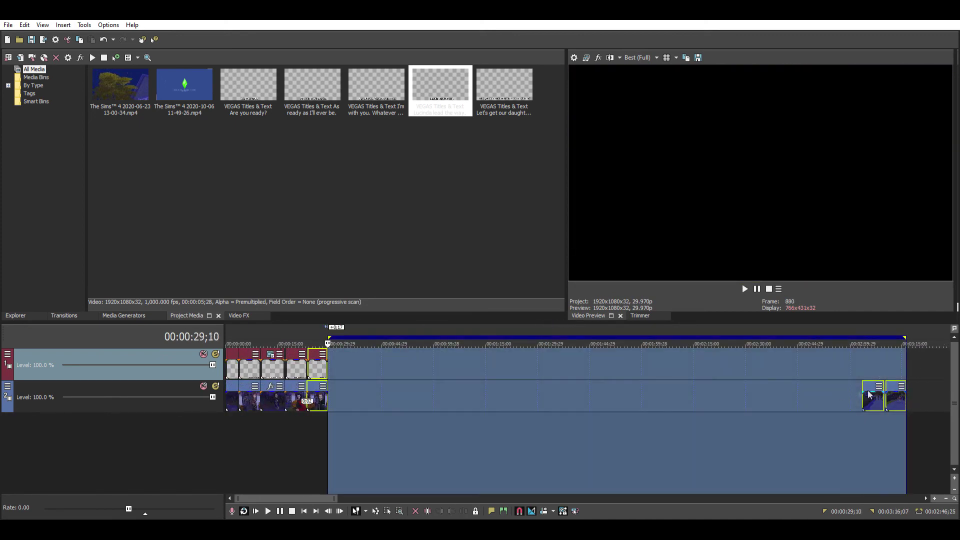
click(863, 422)
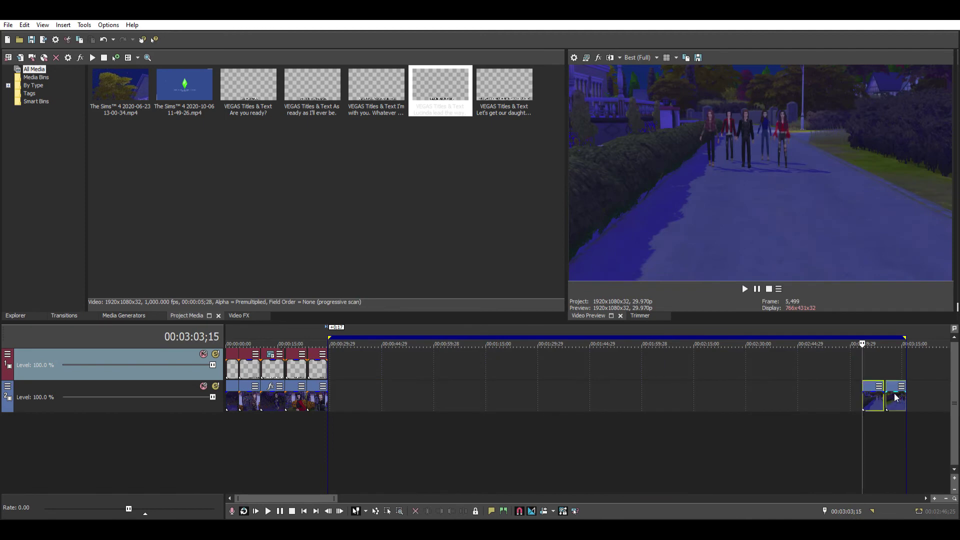
drag(879, 393, 356, 384)
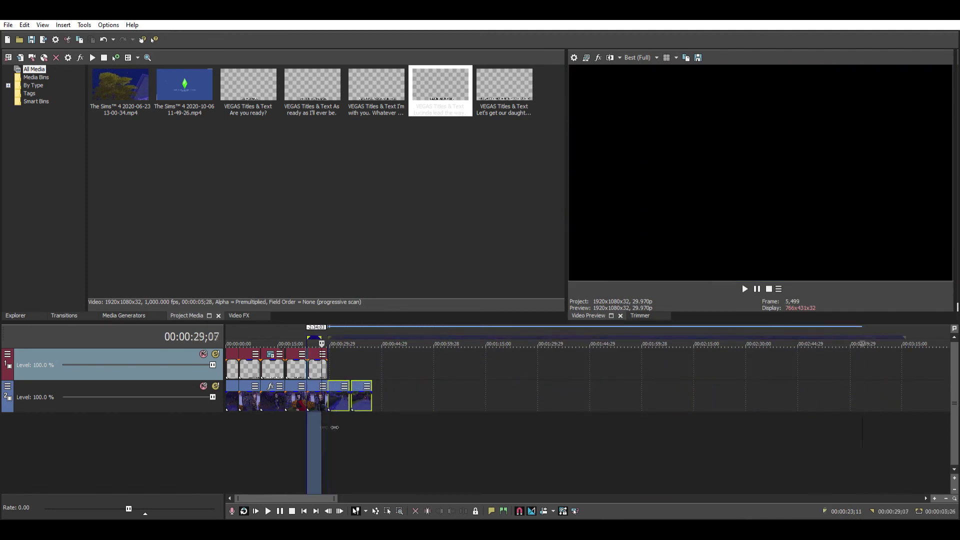
Shift the two moved clips slightly earlier so the sixth clip overlaps the fifth clip's end by about three frames.
drag(309, 422, 352, 424)
scroll(357, 419, up, 5)
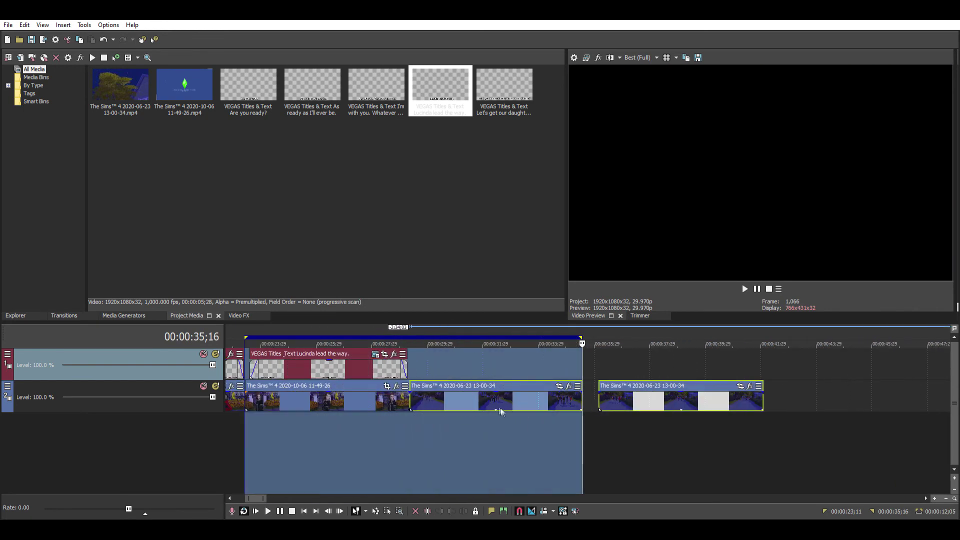
scroll(502, 410, up, 2)
drag(442, 394, 438, 394)
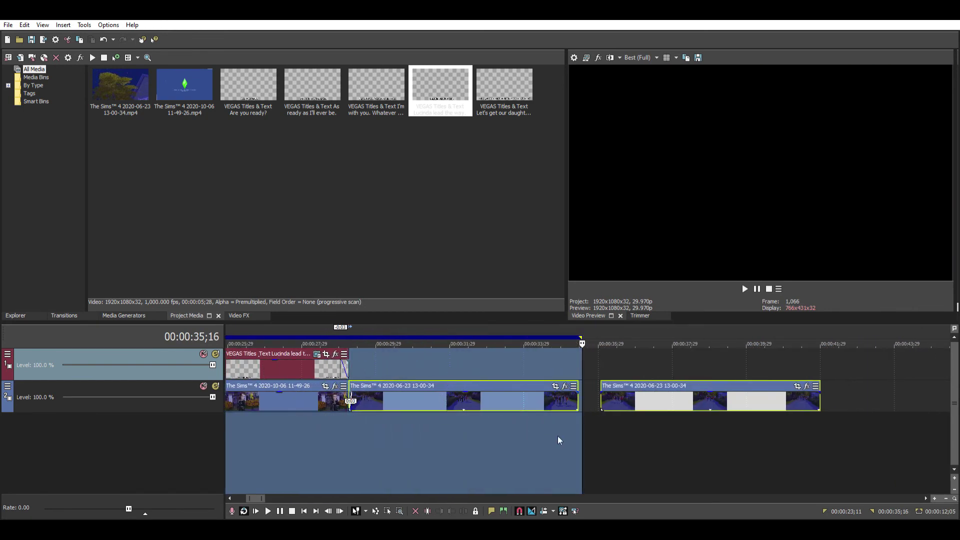
Move the last clip to overlap the sixth clip's end by 1 second and mark the transition area for preview.
double_click(625, 393)
drag(625, 392, 563, 390)
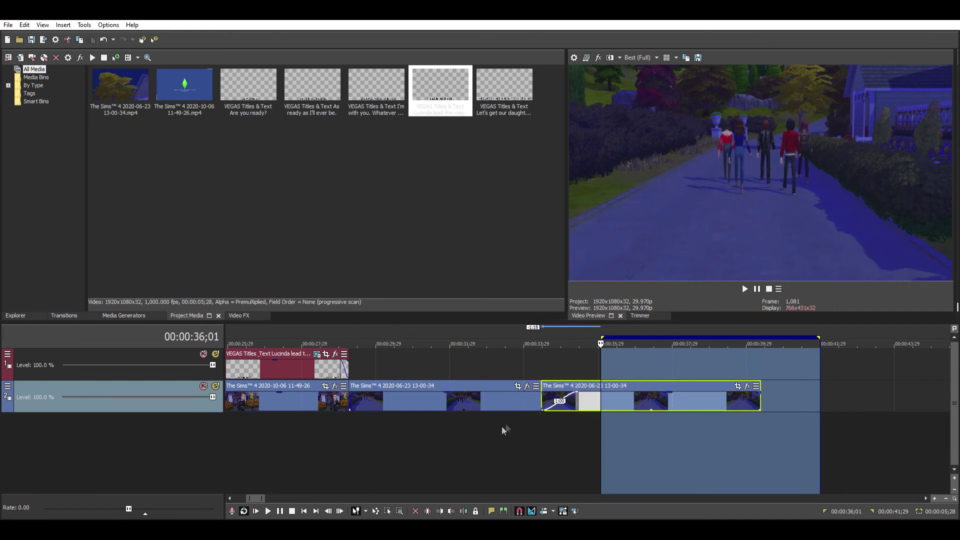
drag(504, 426, 757, 432)
Add a fade-out of about one second to the end of the last clip and mark its ending for preview.
click(800, 406)
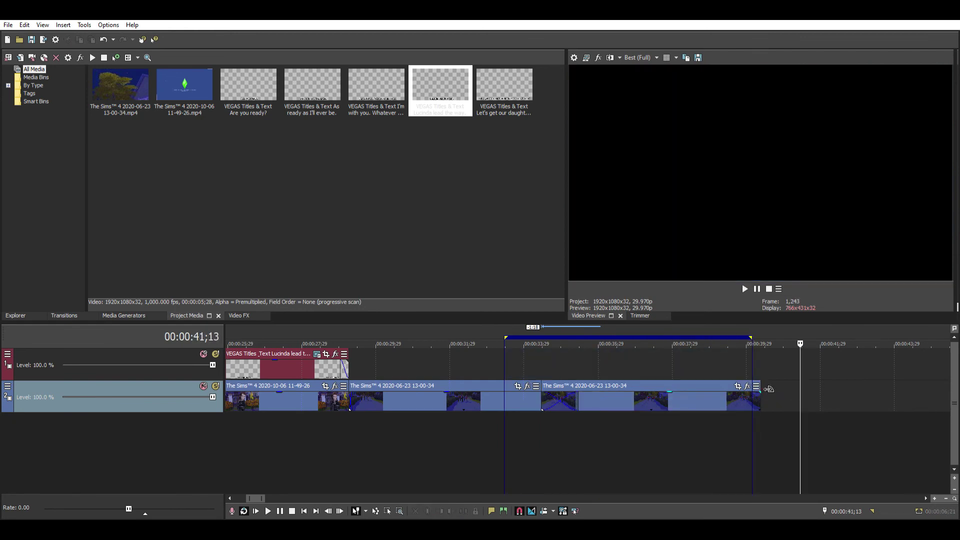
click(769, 389)
drag(705, 445, 764, 446)
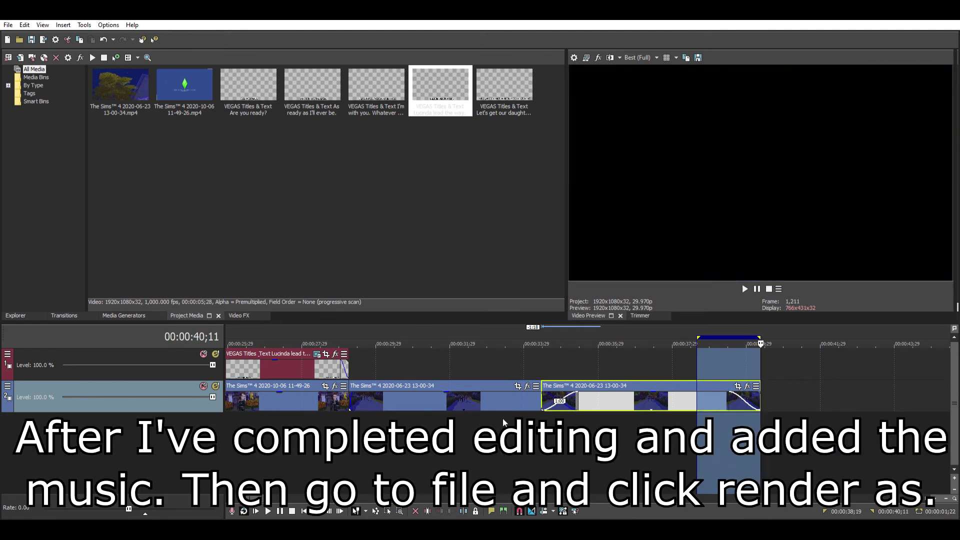
Select the whole video from 00;00 to 40;11 and open the Render As settings.
scroll(502, 418, down, 5)
double_click(341, 328)
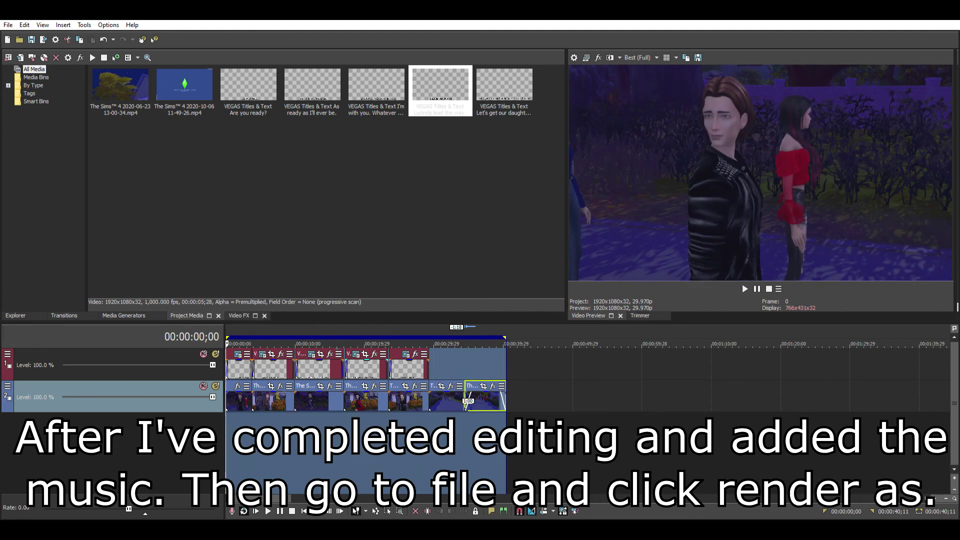
click(8, 25)
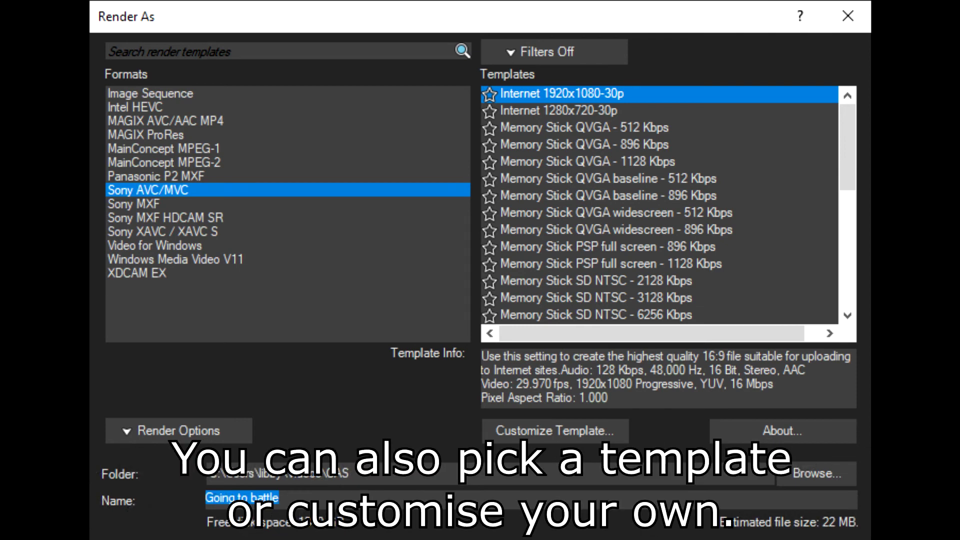
Review the Audio and System settings of the custom "sims 4 movie" Sony AVC/MVC render template.
key(shift+Tab)
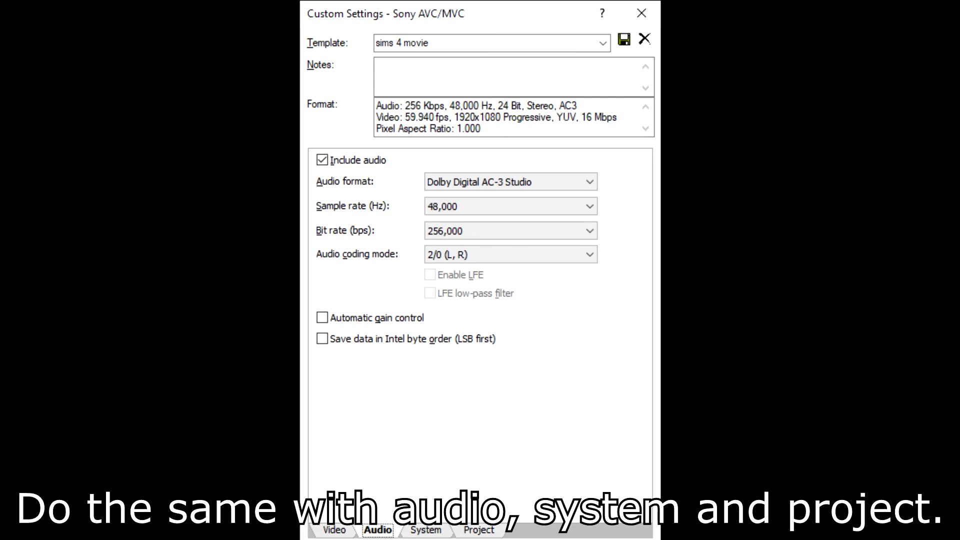
key(ctrl+Tab)
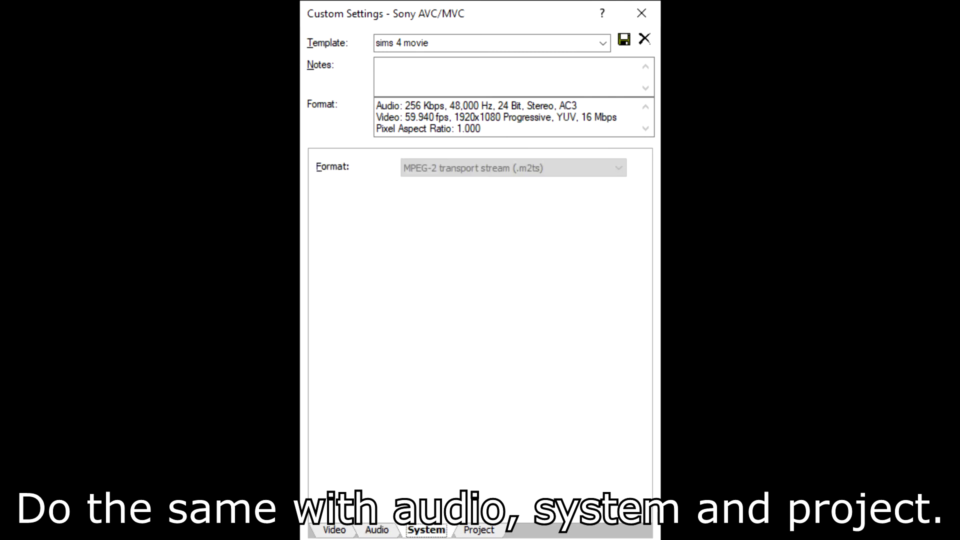